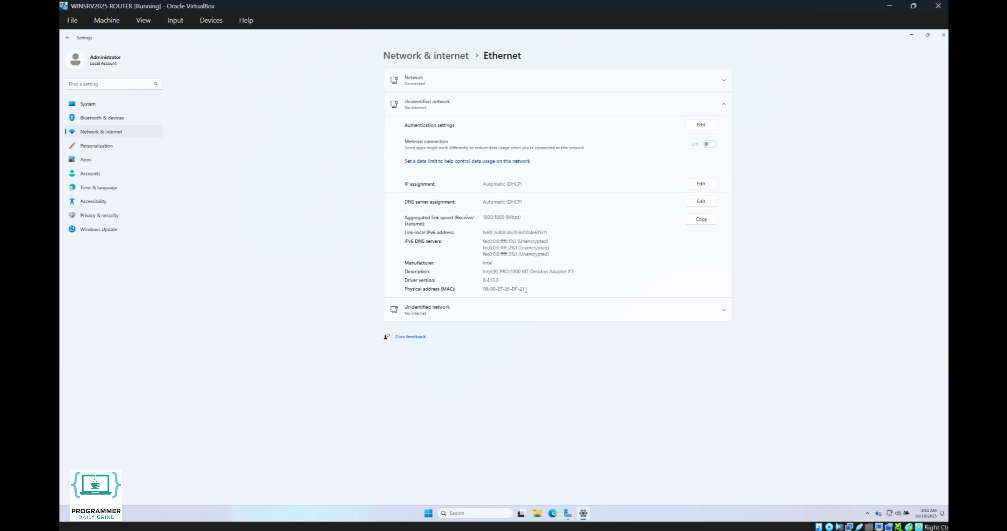
Give the first unidentified network a manual IPv4 configuration with IP address 192.168.2.1 and subnet mask 255.255.255.0.
click(701, 184)
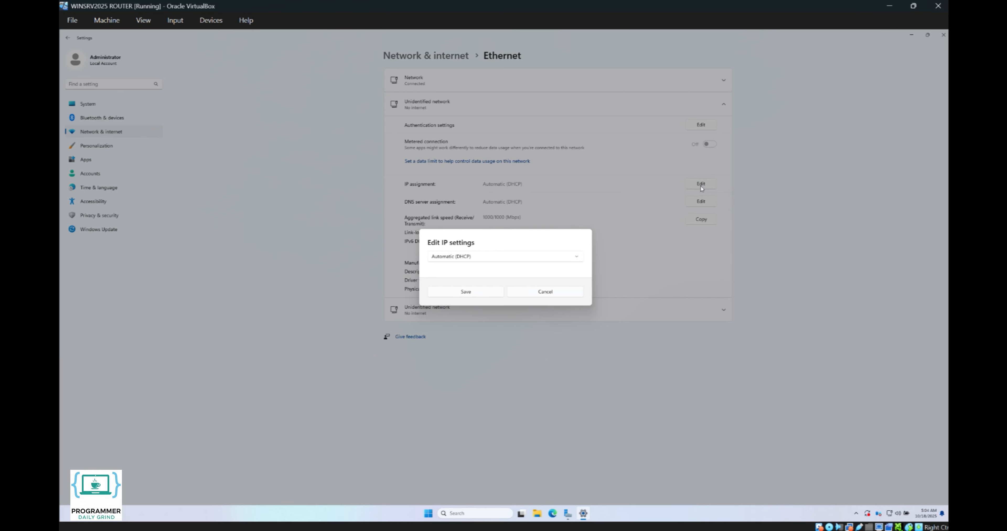
click(573, 261)
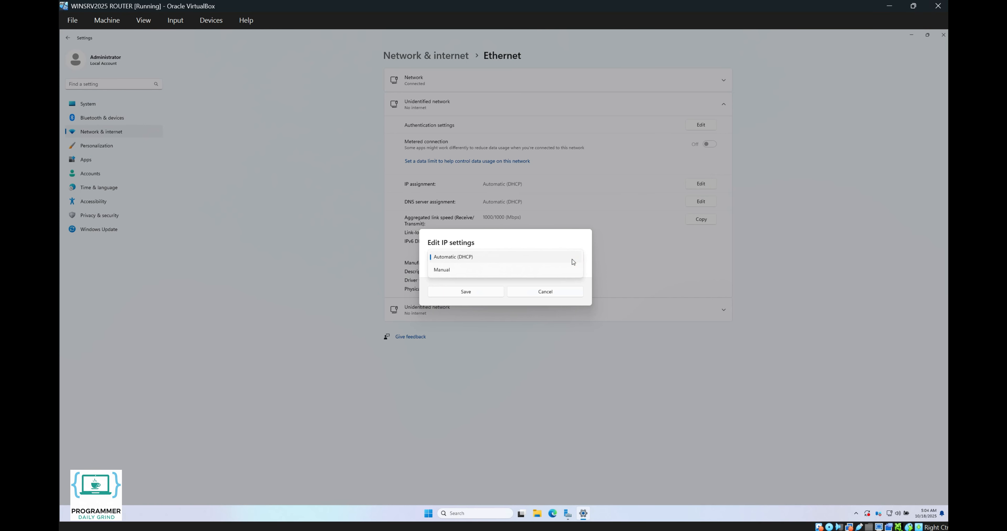
click(564, 273)
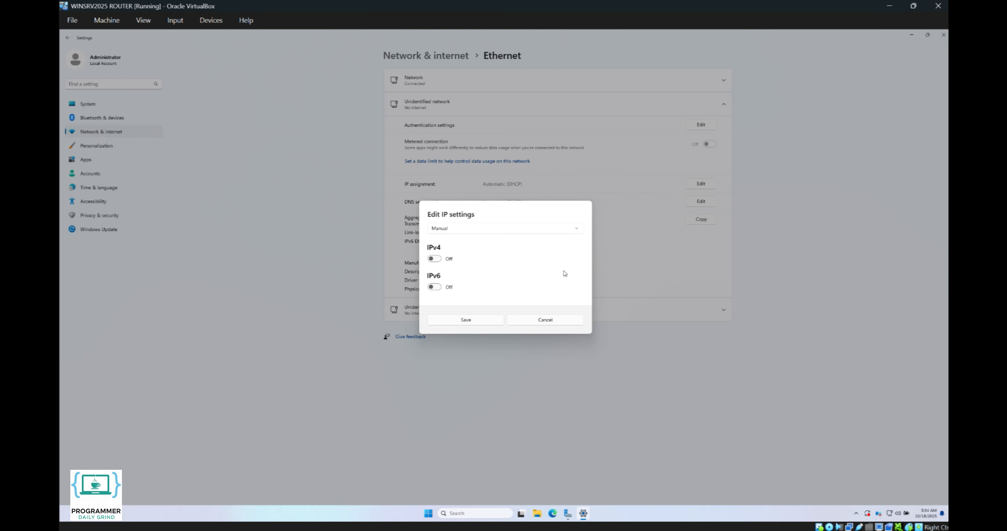
click(438, 259)
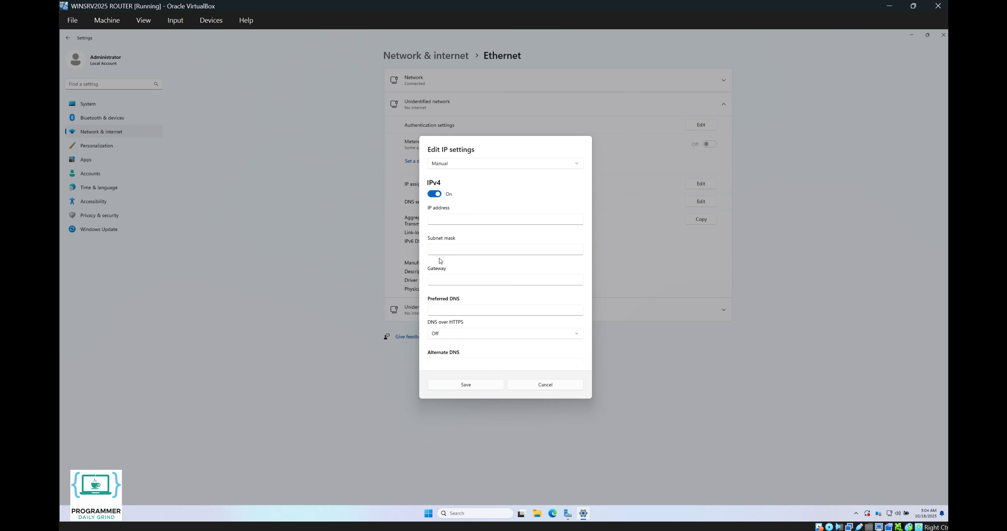
click(453, 219)
text(192.168.2.1)
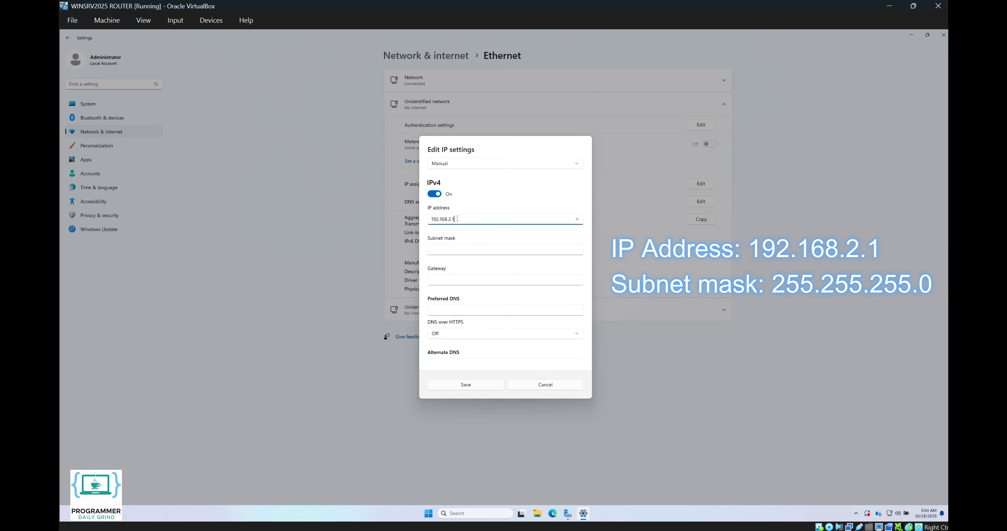
click(457, 249)
text(255.255.255.0)
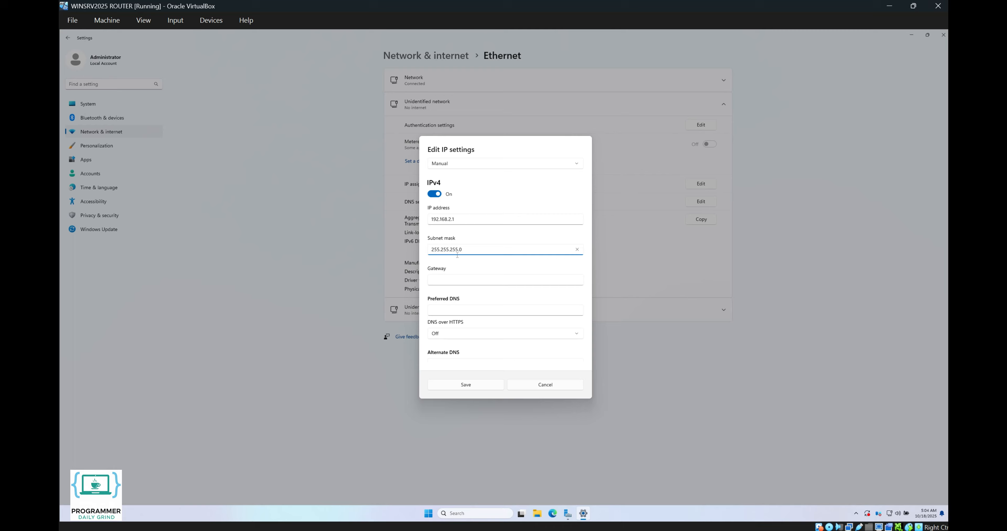
click(450, 387)
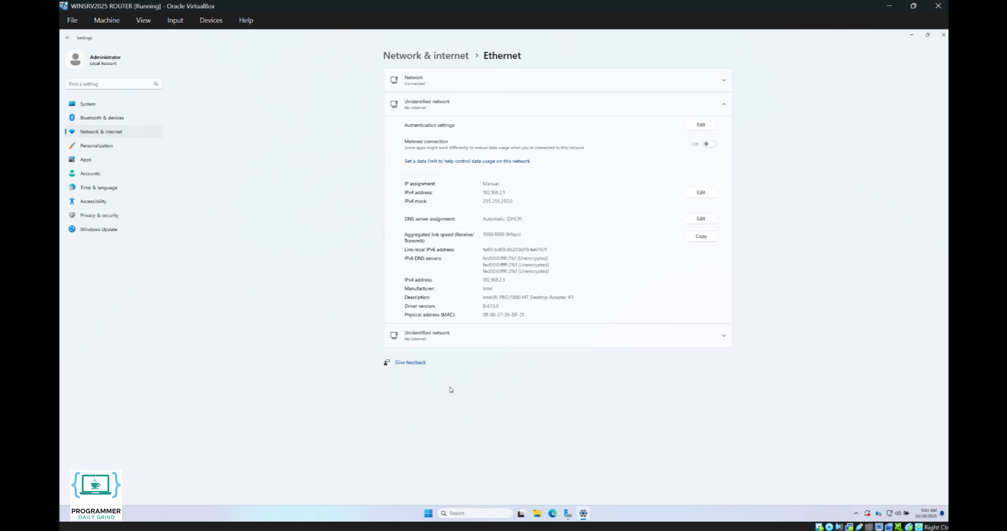
Give the second unidentified network a manual IPv4 configuration with IP address 192.168.1.1 and subnet mask 255.255.255.0.
click(688, 100)
click(675, 130)
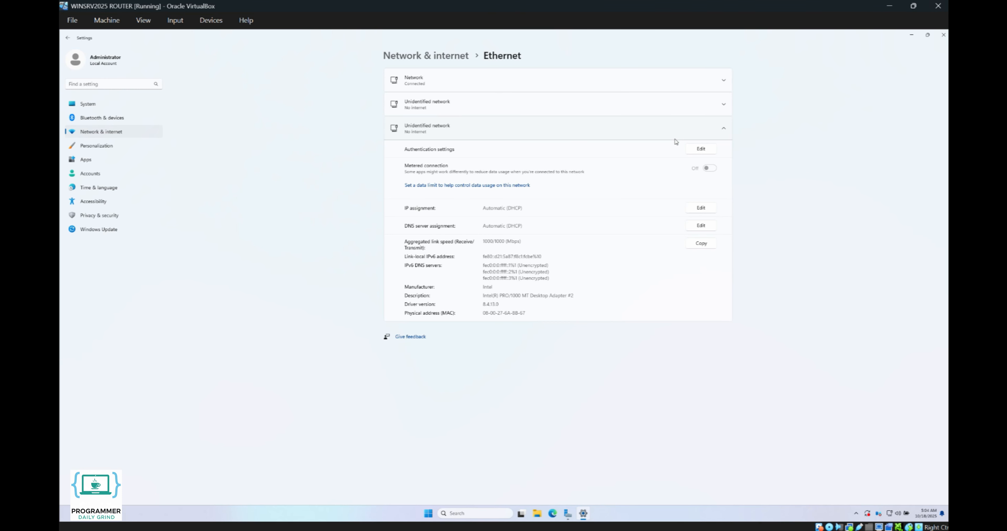
click(702, 209)
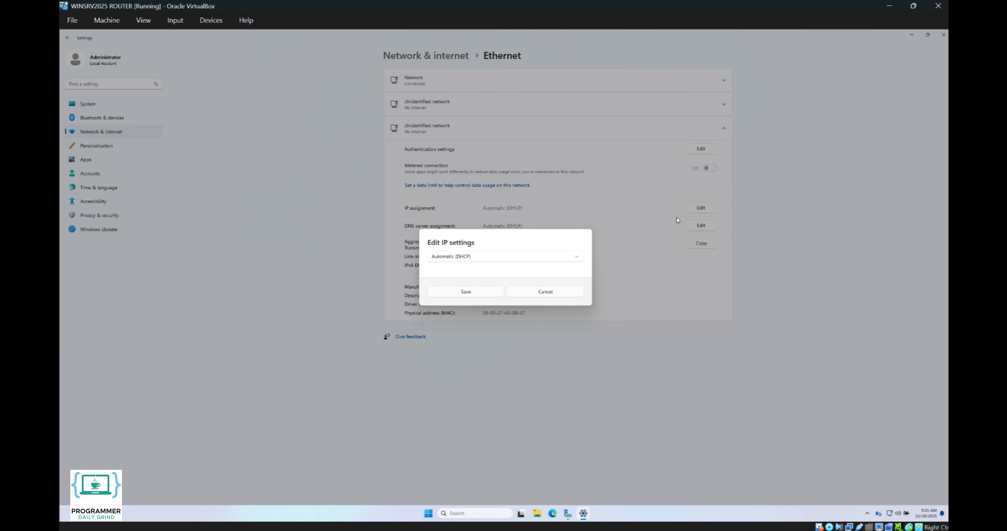
click(567, 257)
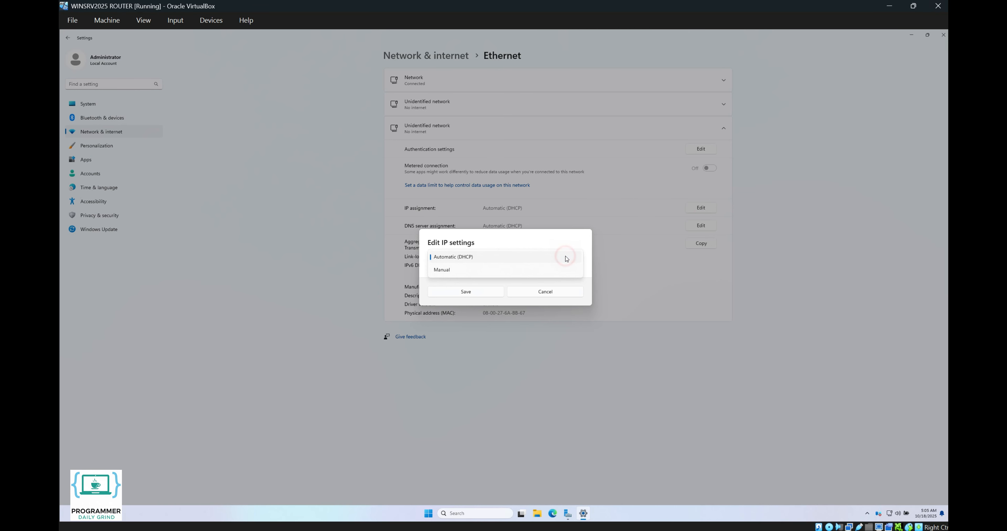
click(557, 270)
click(447, 258)
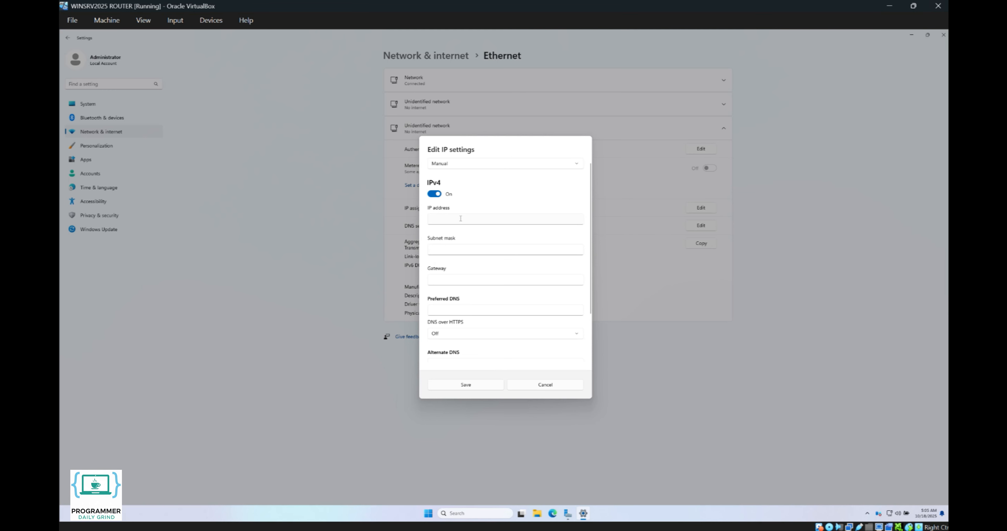
click(460, 218)
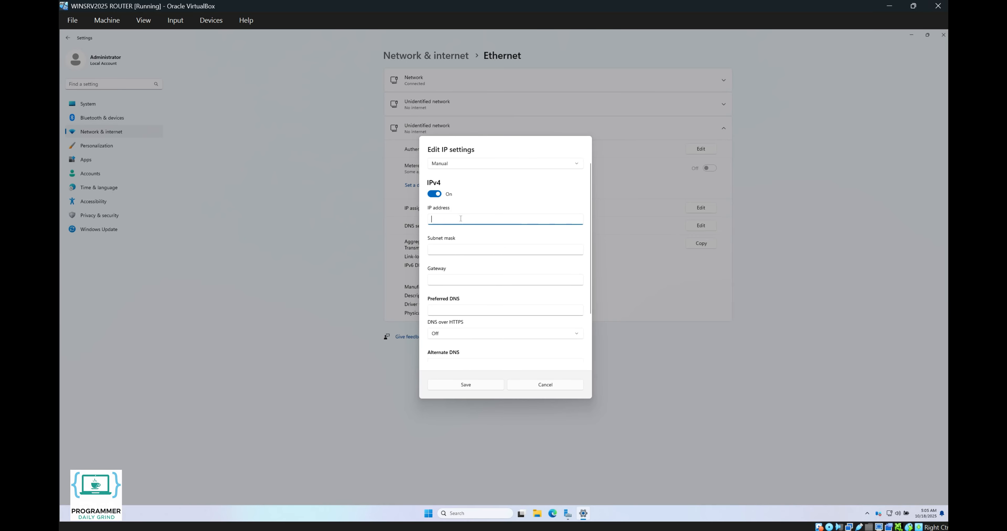
text(192.168.1.1)
click(458, 247)
text(255.25)
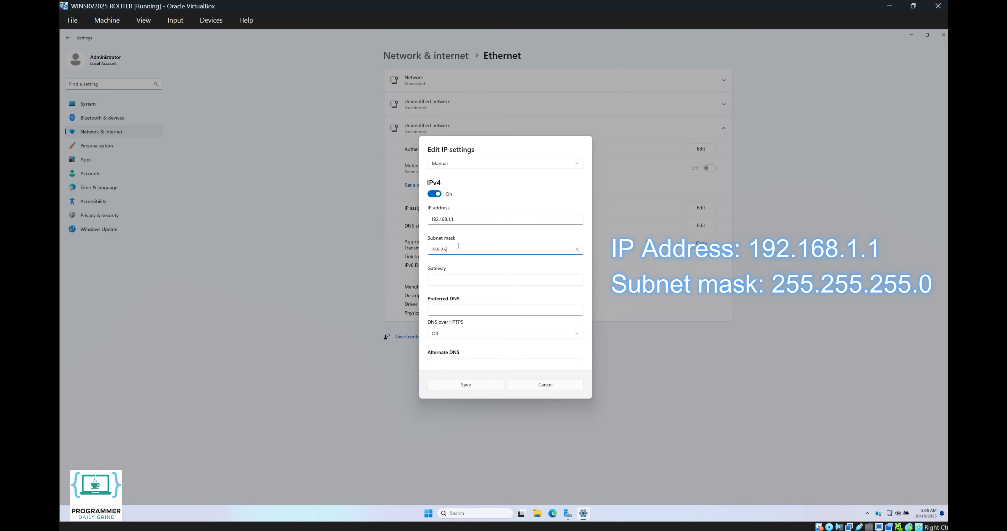
text(5.255.0)
click(471, 385)
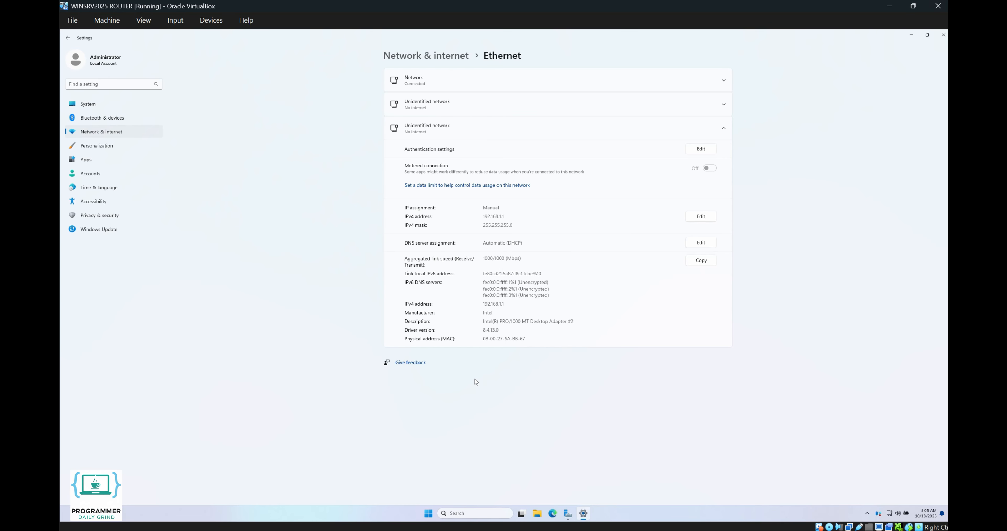
Open Windows Defender Firewall with Advanced Security in a maximized window and display the inbound rules.
click(428, 515)
text(wi)
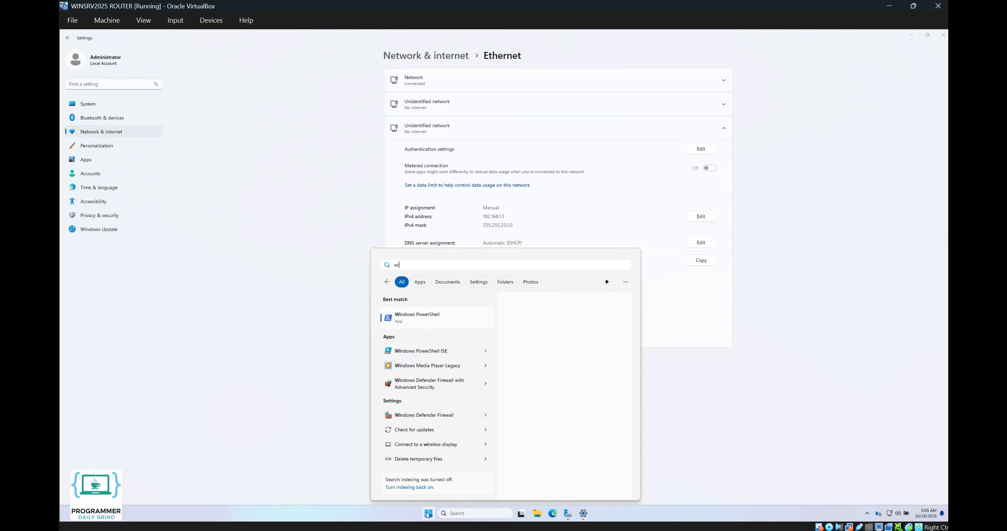
text(ndows defender firewall with advanced security)
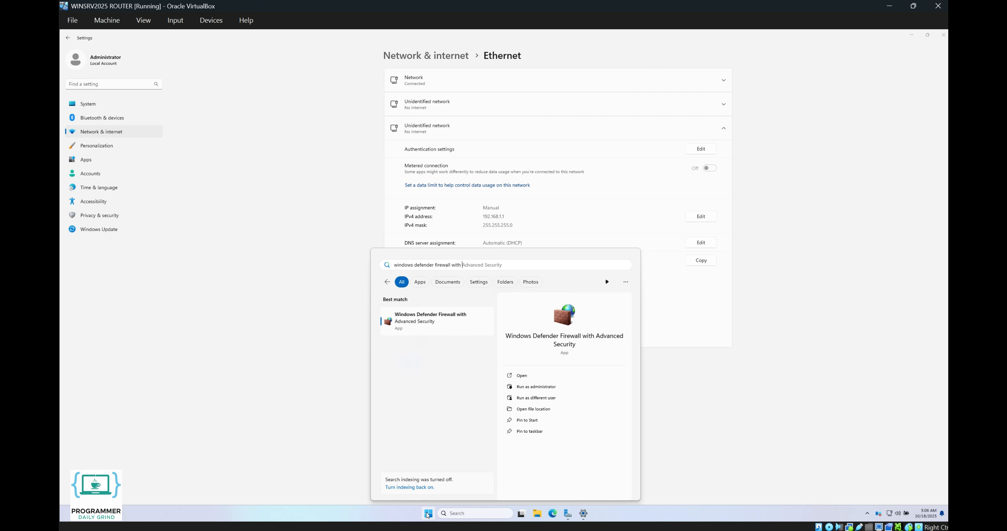
click(421, 331)
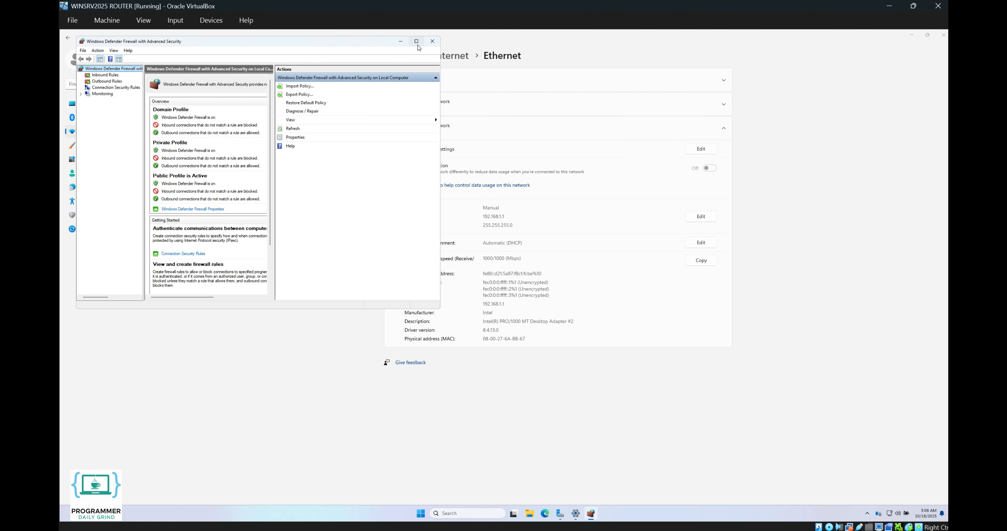
click(417, 41)
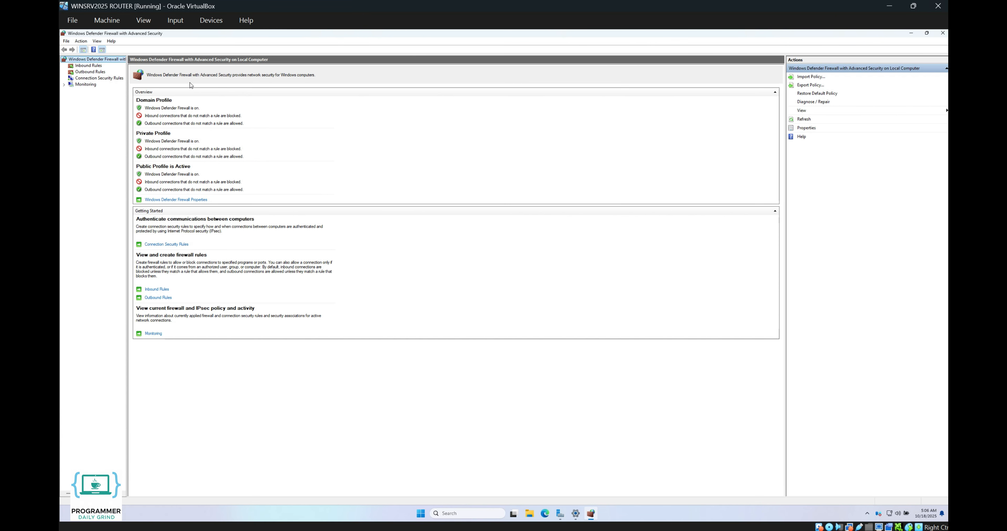
click(96, 66)
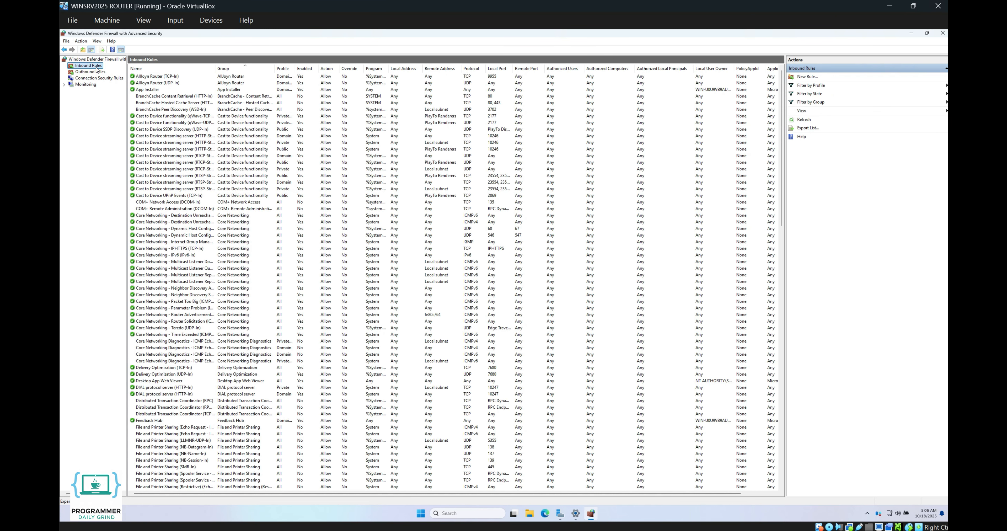
Start a new inbound rule of the Custom type and keep the default program scope.
click(805, 77)
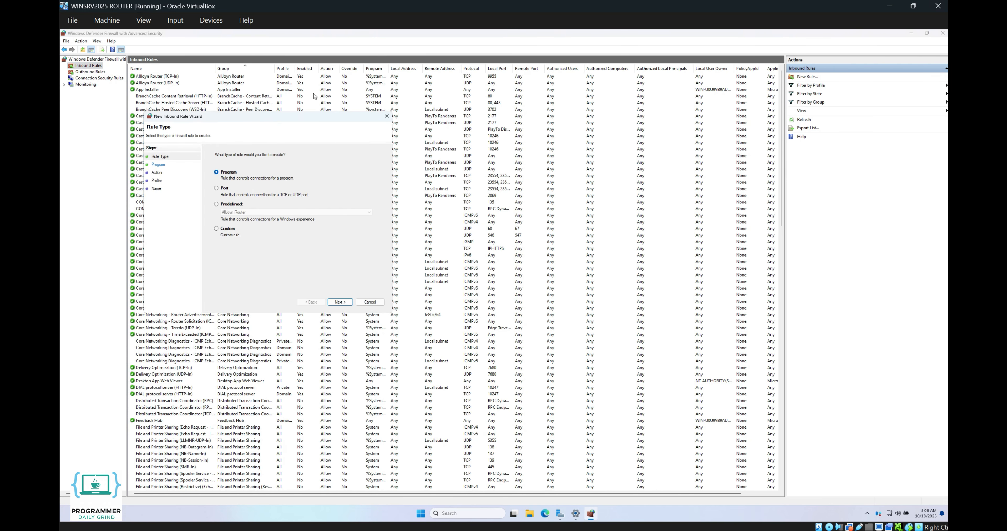
drag(303, 121, 514, 115)
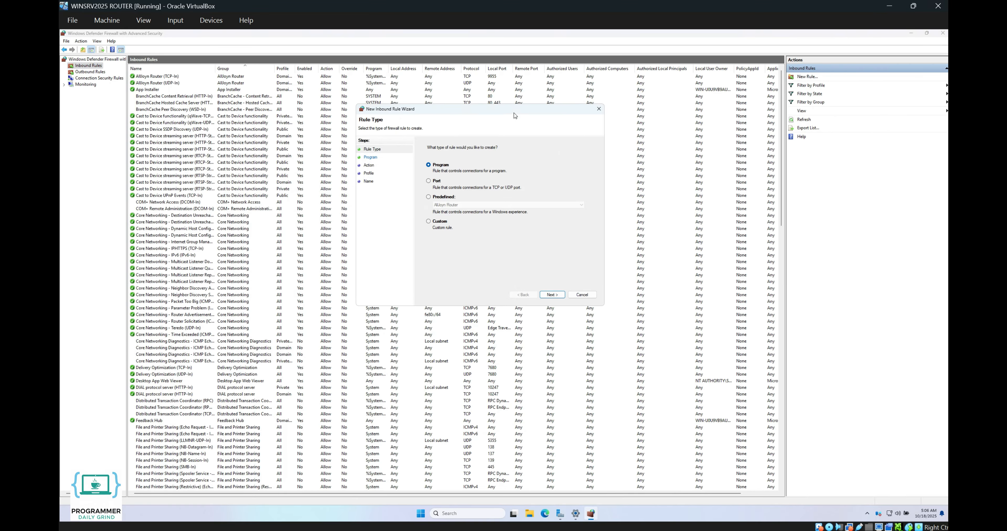
click(441, 222)
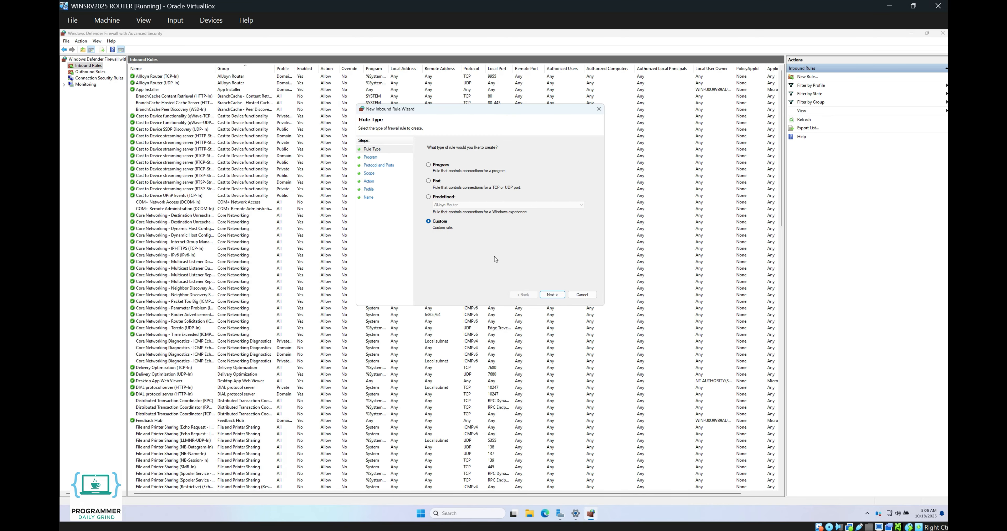
click(552, 295)
click(555, 296)
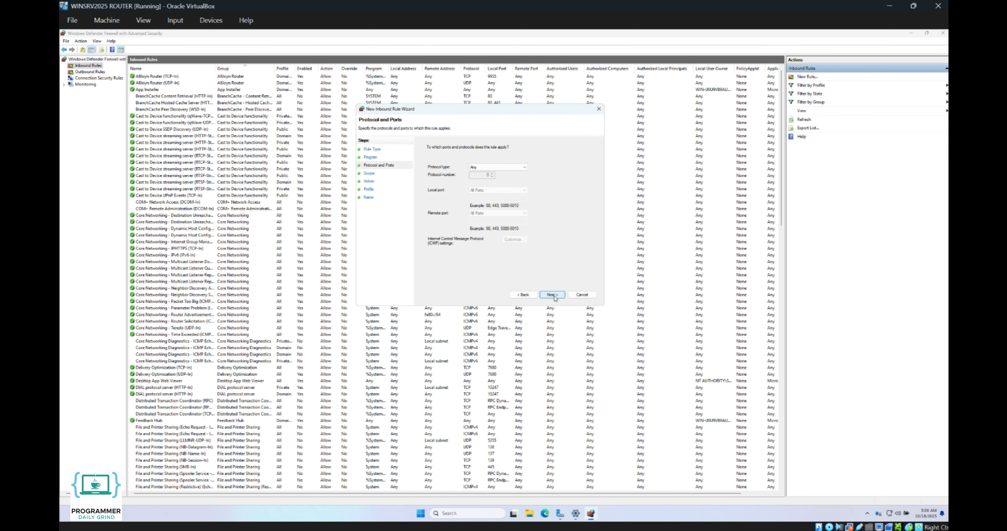
Set the rule's protocol type to ICMPv4 and limit it to the specific ICMP type Echo Request.
click(504, 171)
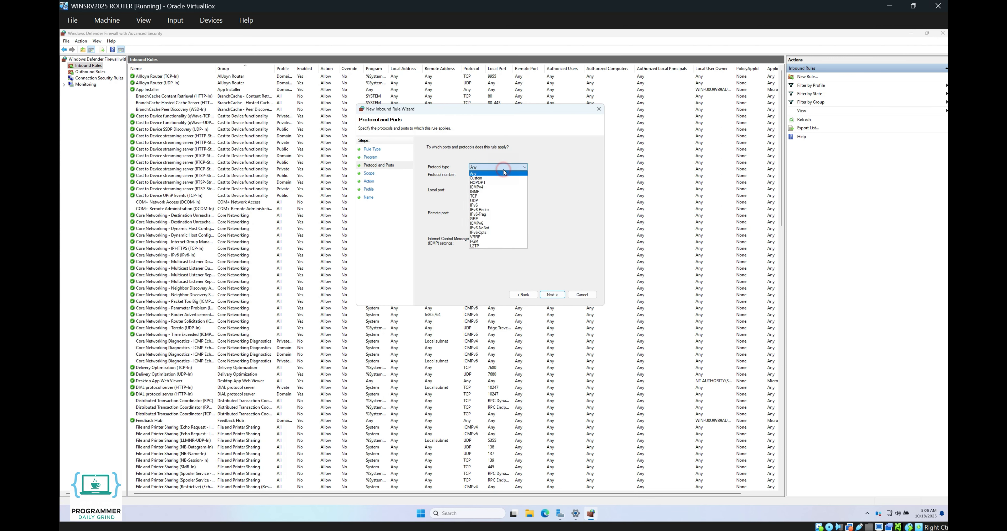
click(504, 187)
click(510, 240)
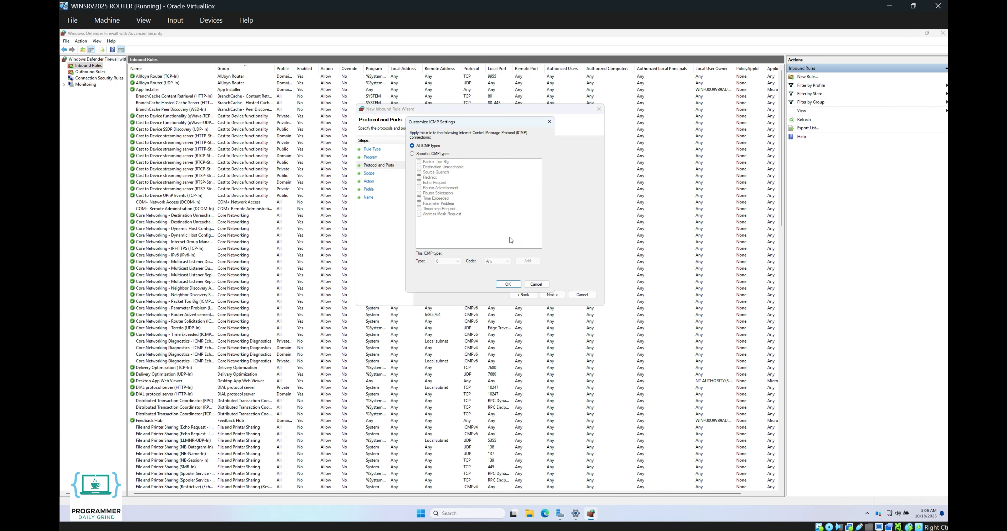
click(435, 154)
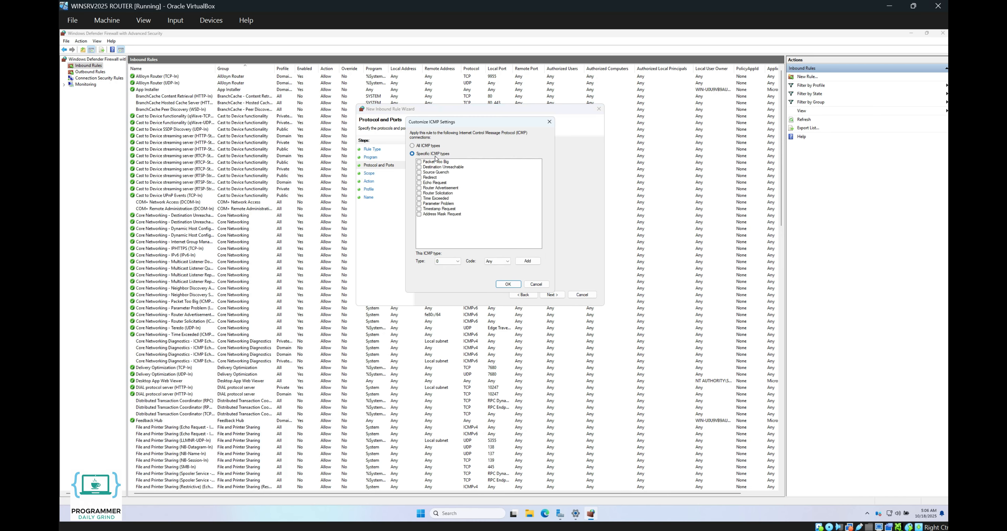
click(420, 183)
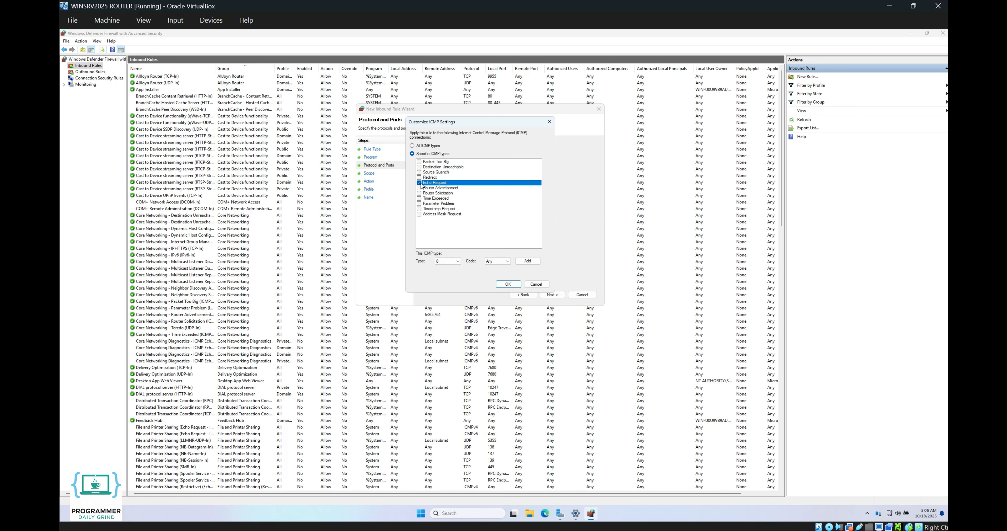
click(508, 285)
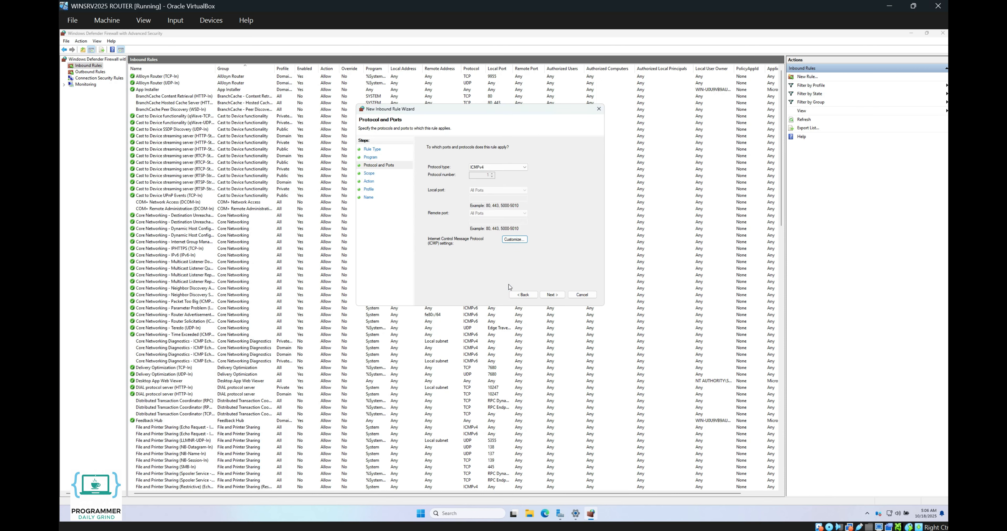
click(551, 295)
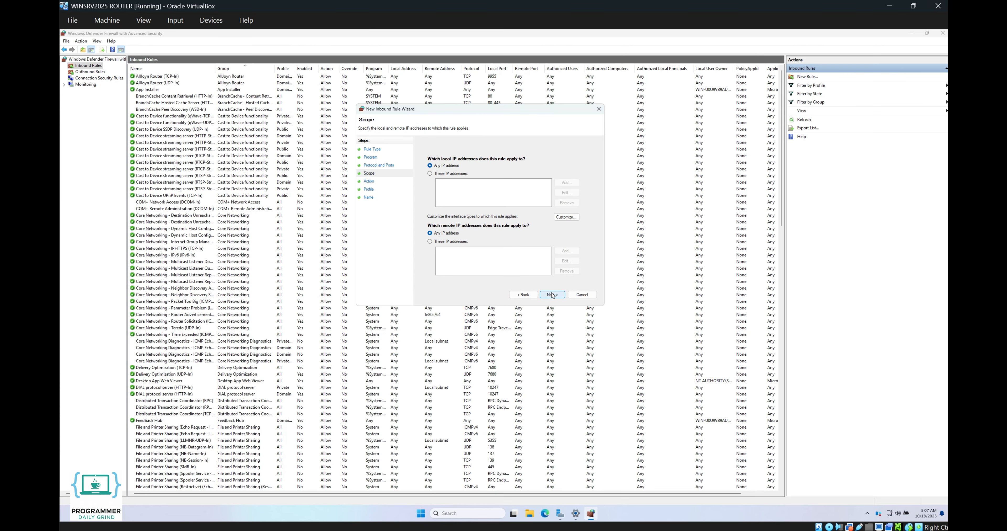
Allow the connection for any IP address on all profiles, and finish the rule with the name "Allow ICMPv4 Ping".
click(552, 295)
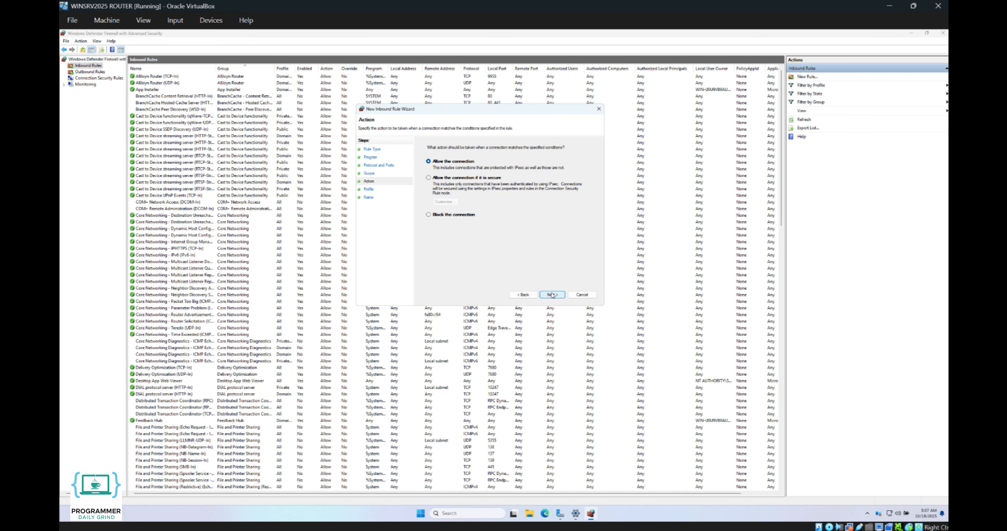
click(553, 295)
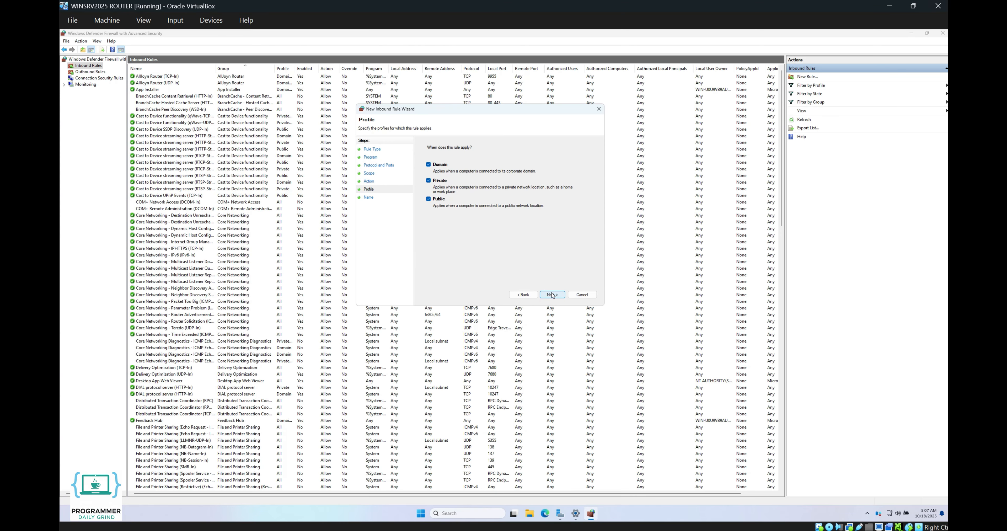
click(552, 295)
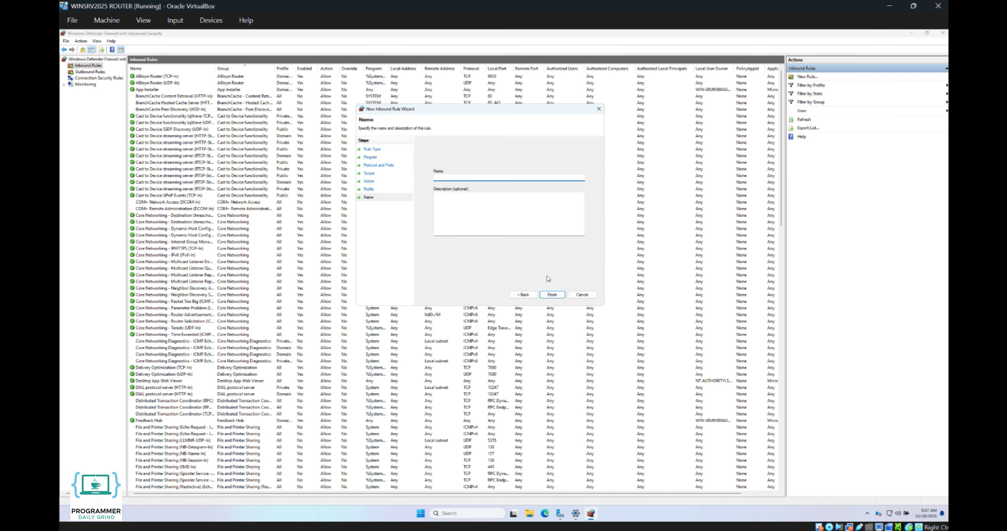
text(Allow ICMPv4 Ping)
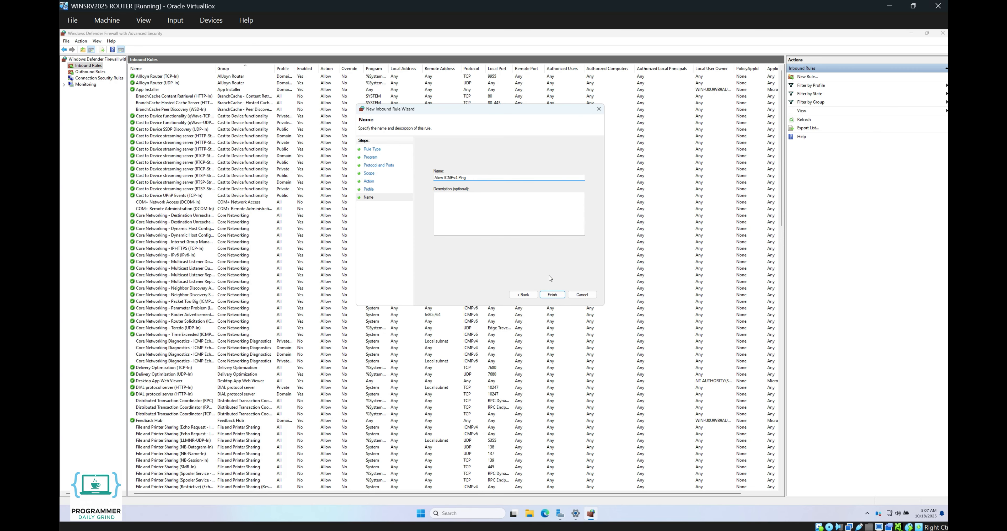
click(553, 295)
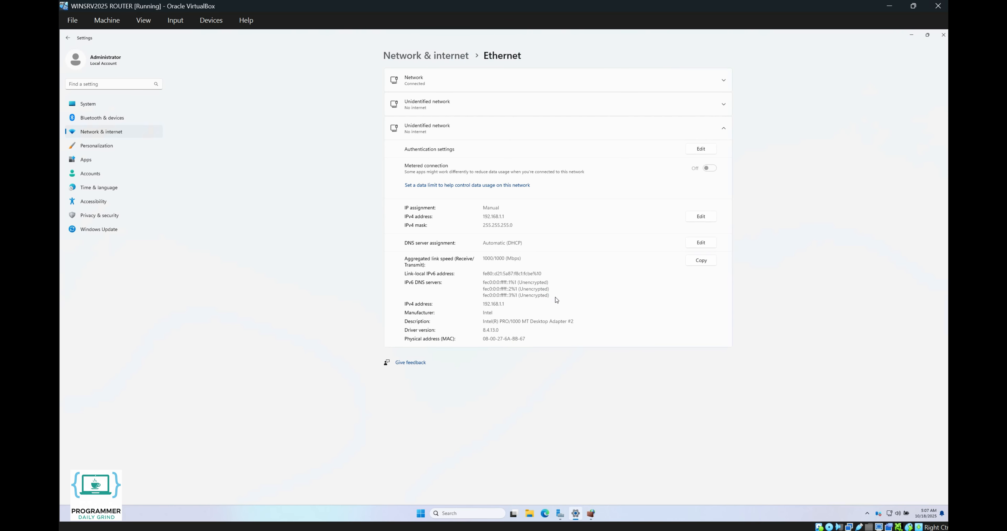
click(591, 513)
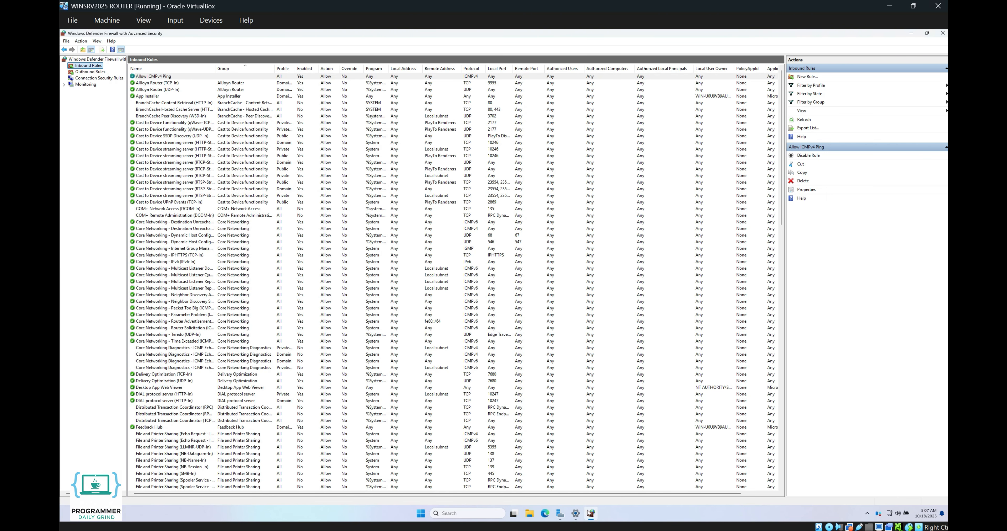
In Server Manager, start adding roles and features with a role-based or feature-based installation on the local server from the server pool.
click(245, 78)
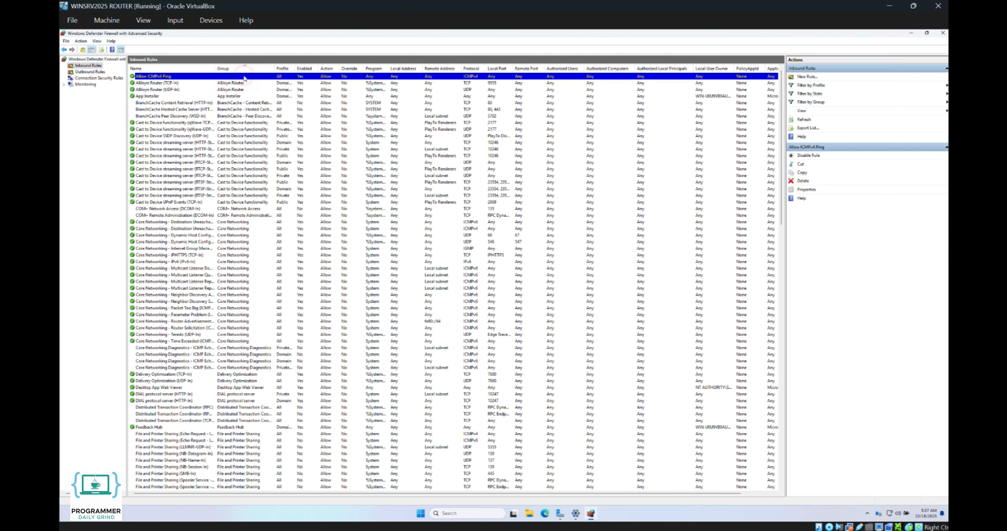
click(560, 514)
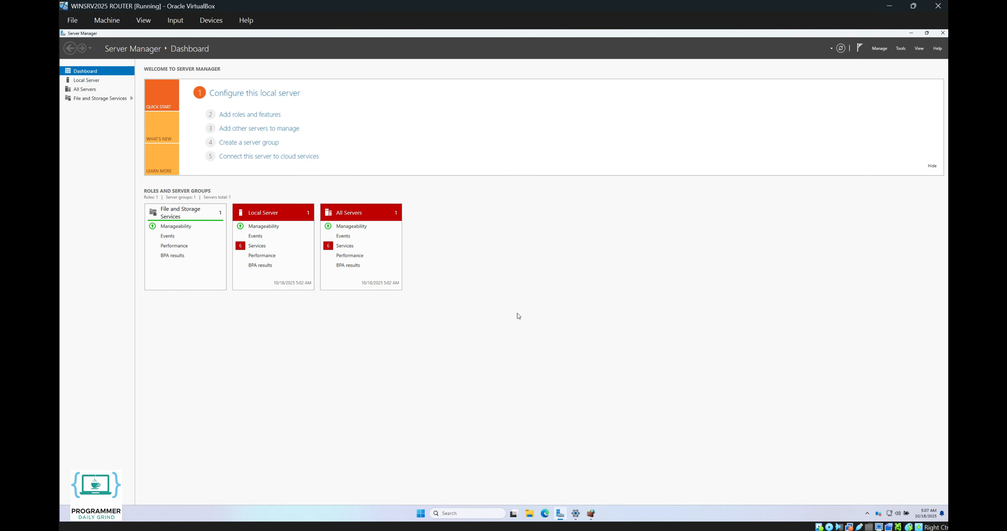
click(266, 114)
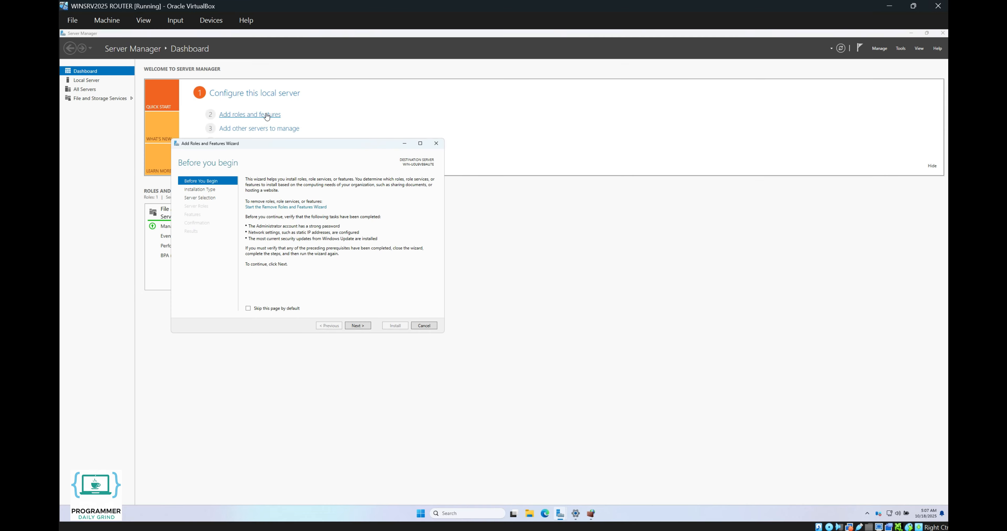
click(355, 325)
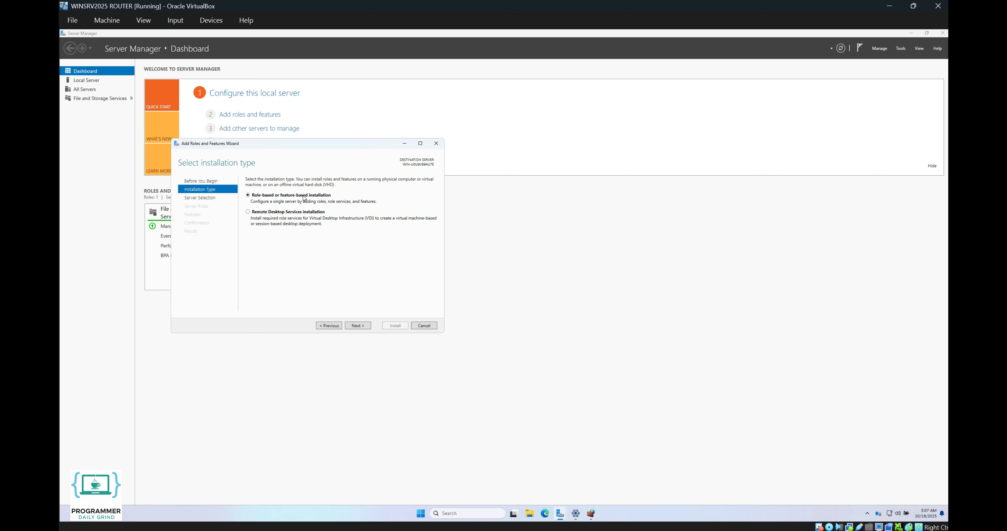
click(356, 326)
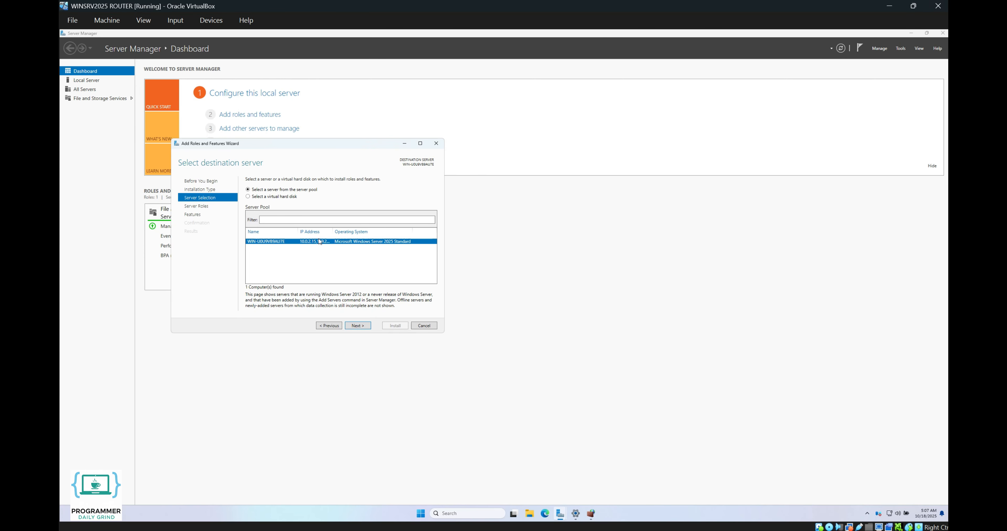
click(358, 326)
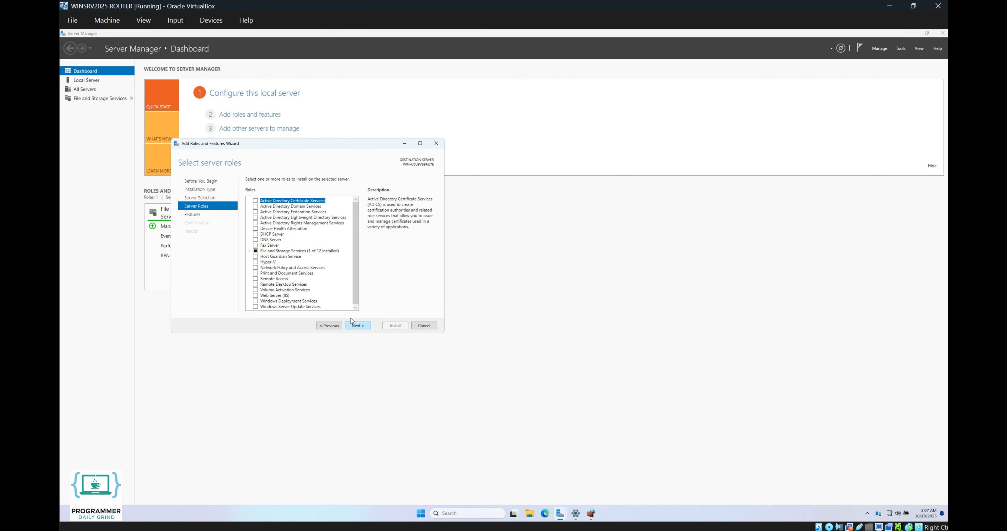
Select the Remote Access server role, keep the default features, and proceed to its role services.
click(256, 279)
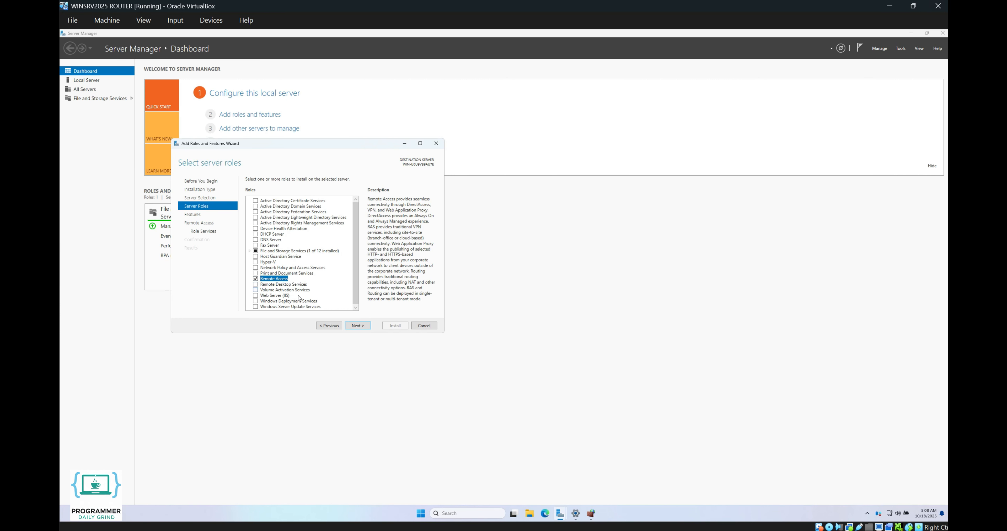
click(358, 325)
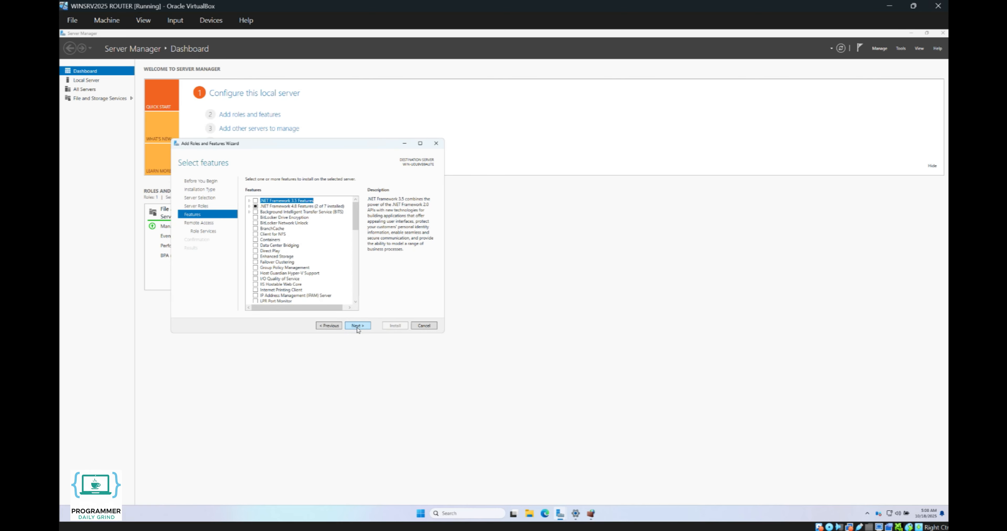
click(357, 326)
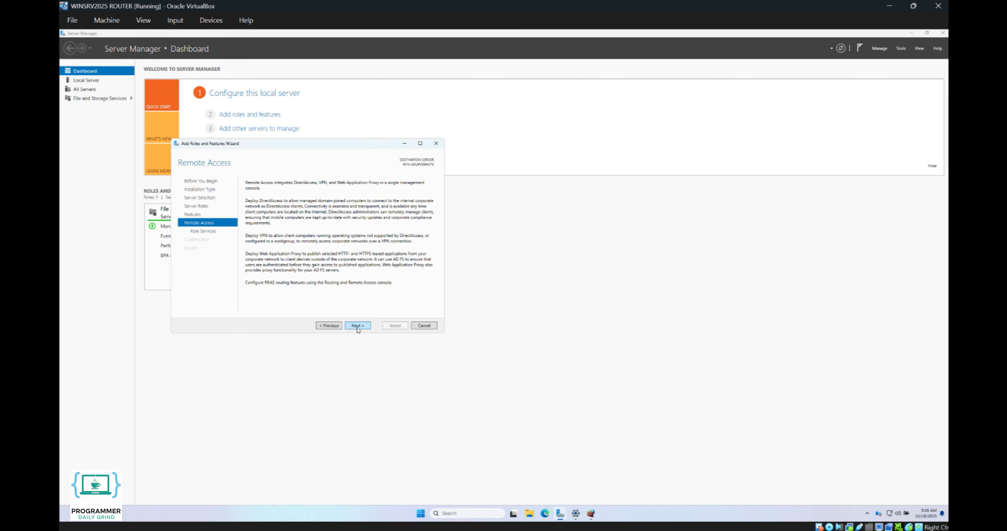
click(358, 325)
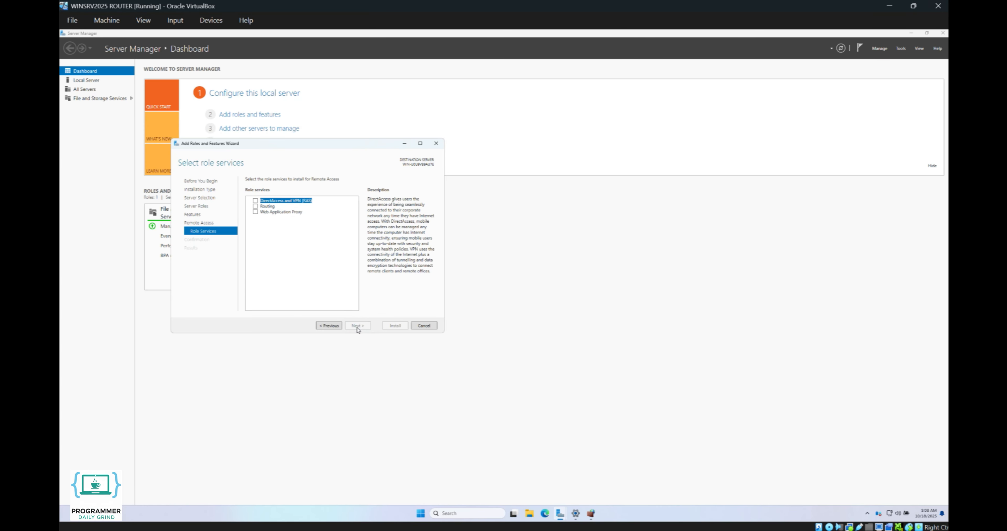
Add the Routing role service with its required features, keep the default Web Server (IIS) role services, and start the installation.
click(255, 207)
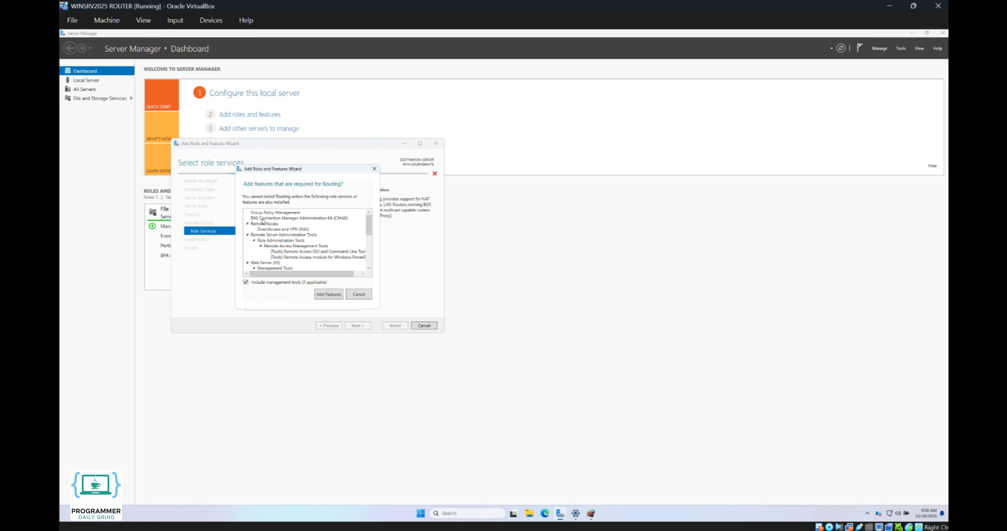
click(329, 298)
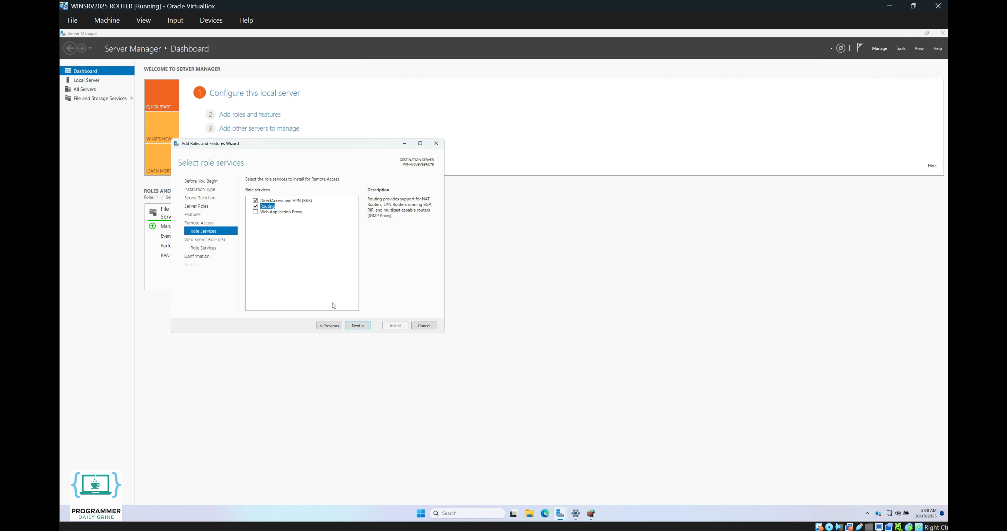
click(354, 330)
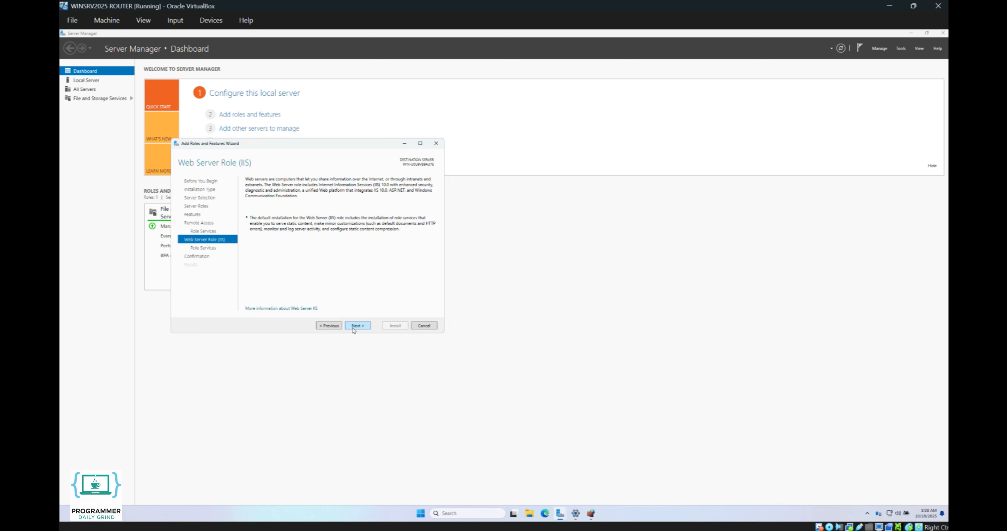
click(354, 330)
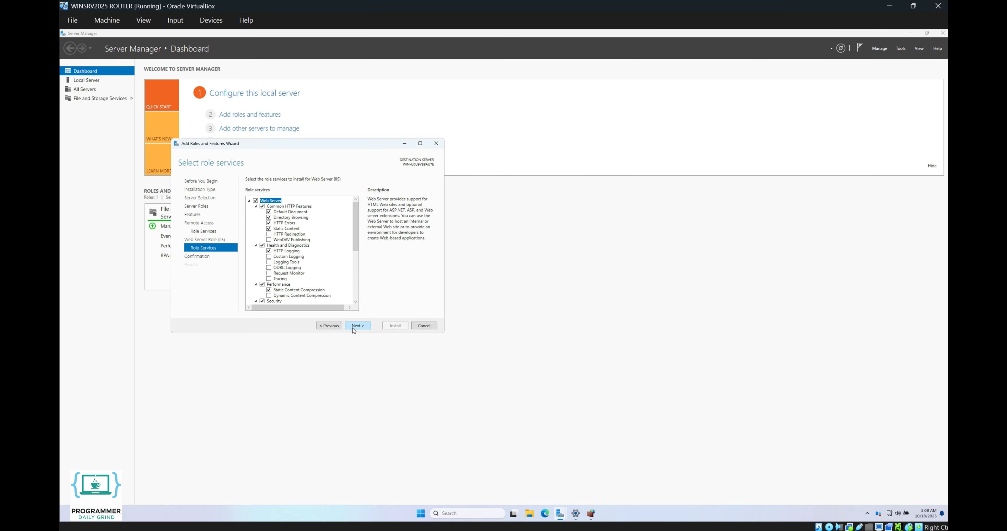
click(354, 327)
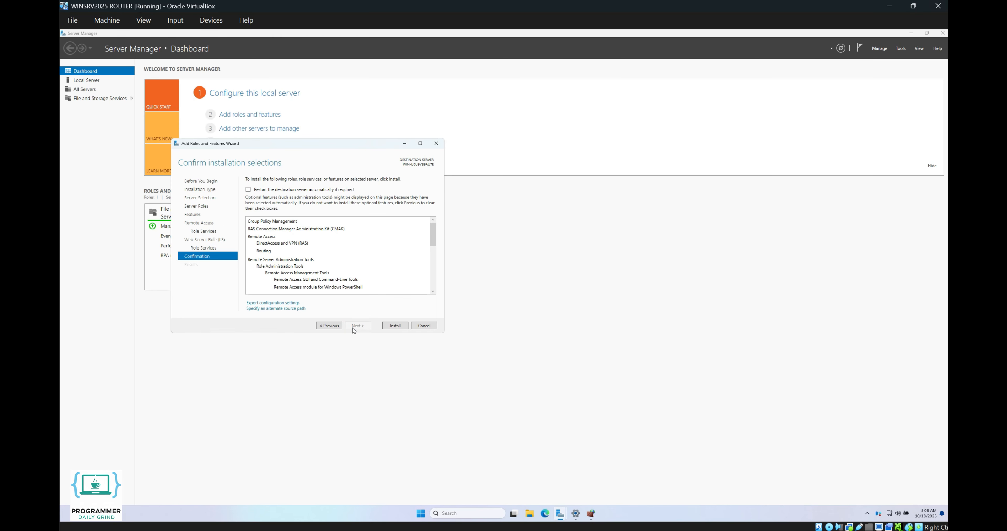
click(398, 327)
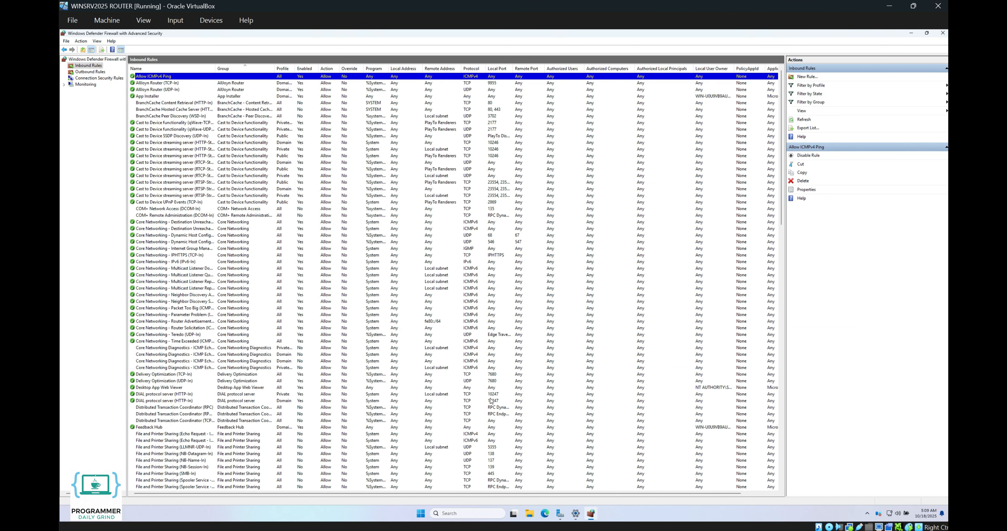
Open the Routing and Remote Access console from Server Manager and maximize it.
click(559, 516)
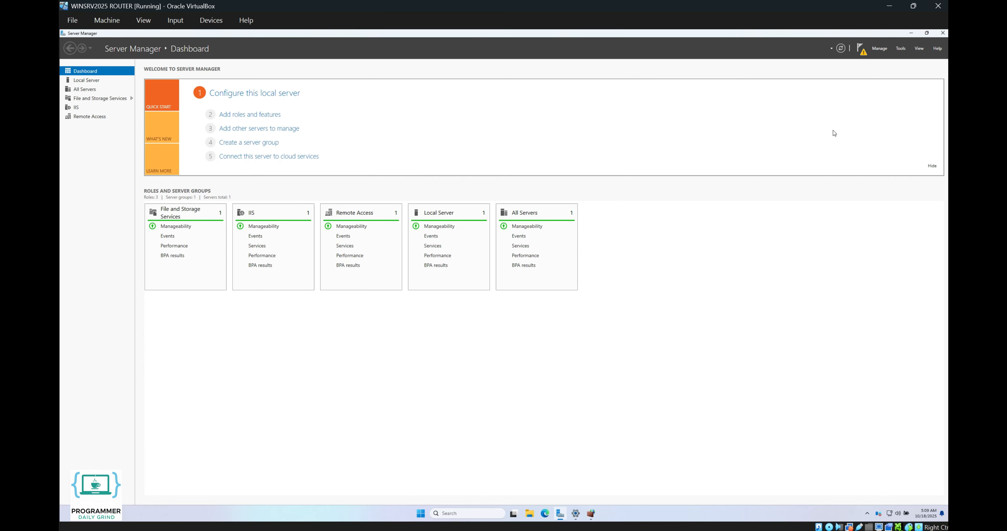
click(901, 48)
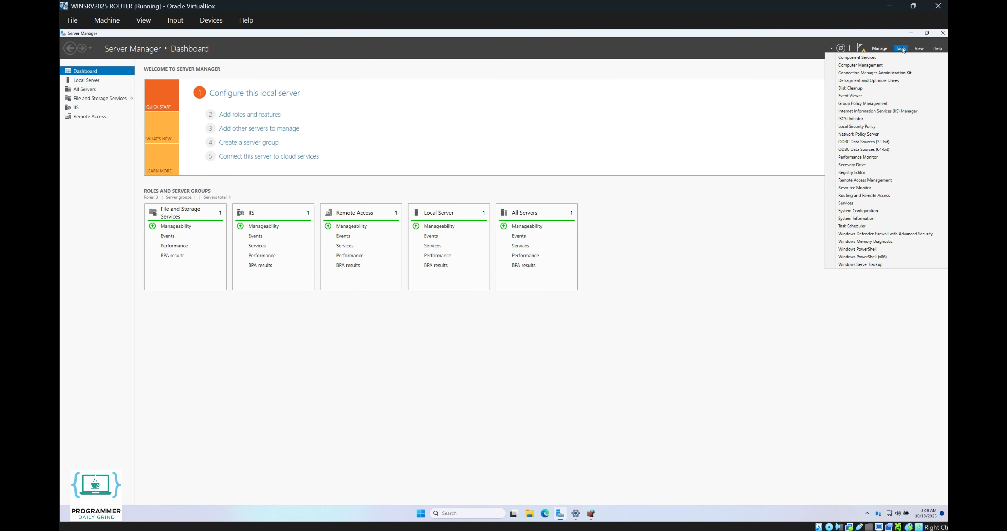
click(883, 196)
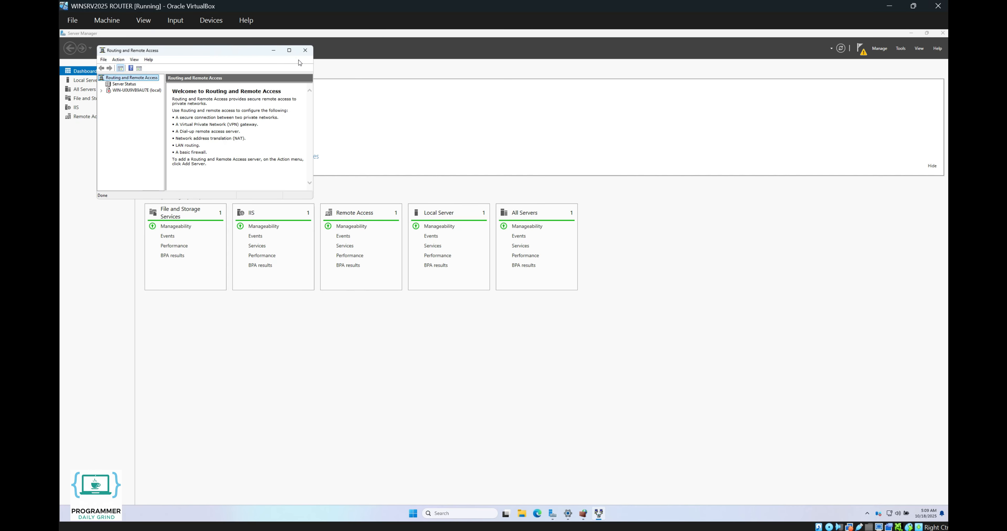
click(289, 52)
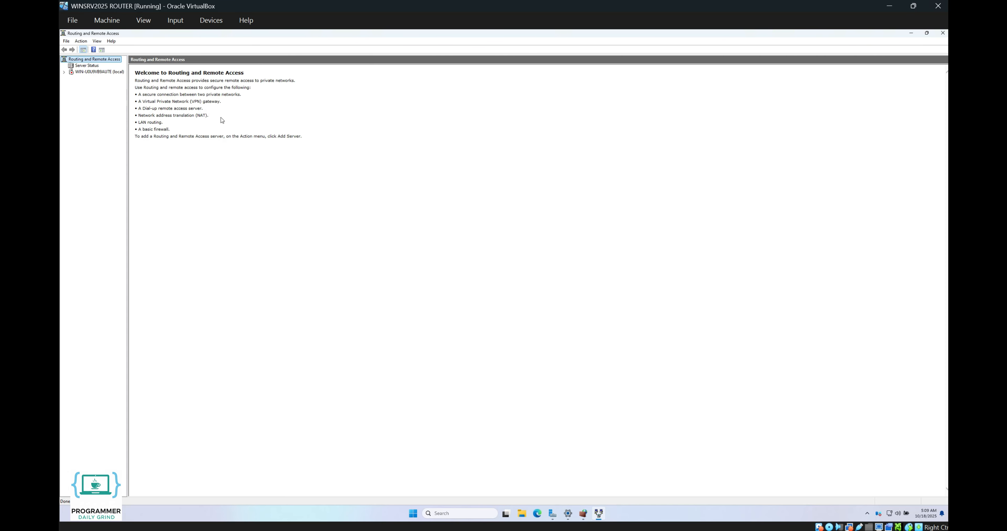
Start configuring and enabling Routing and Remote Access on the local server, choosing Custom configuration.
click(88, 73)
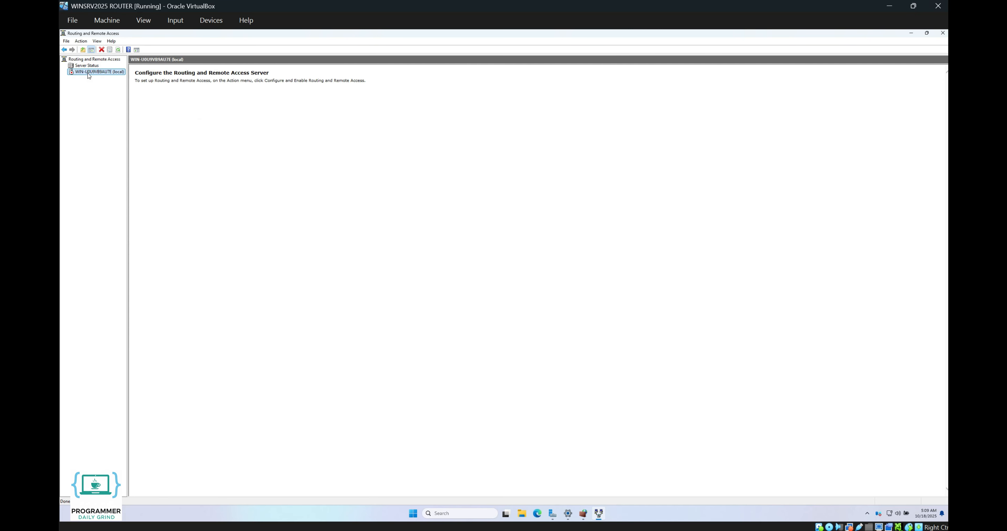
right_click(88, 74)
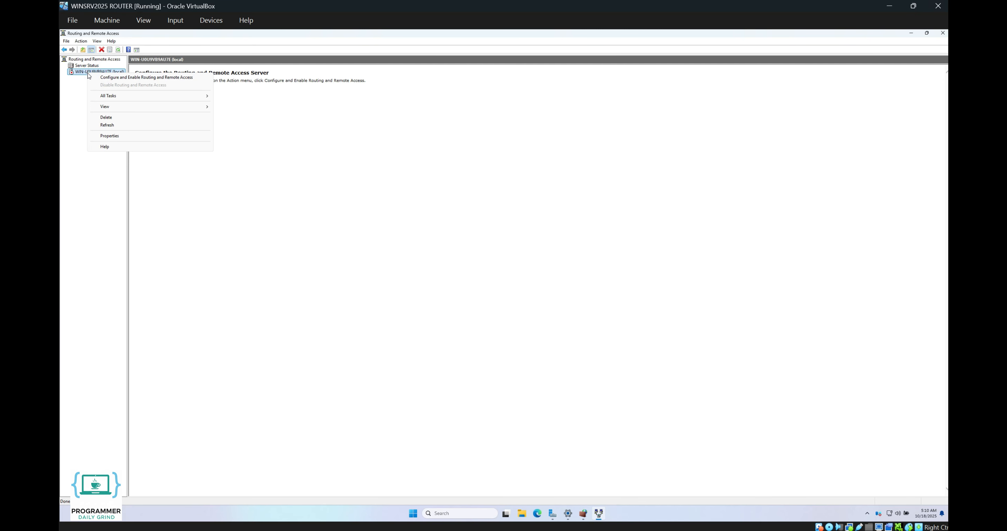
click(103, 78)
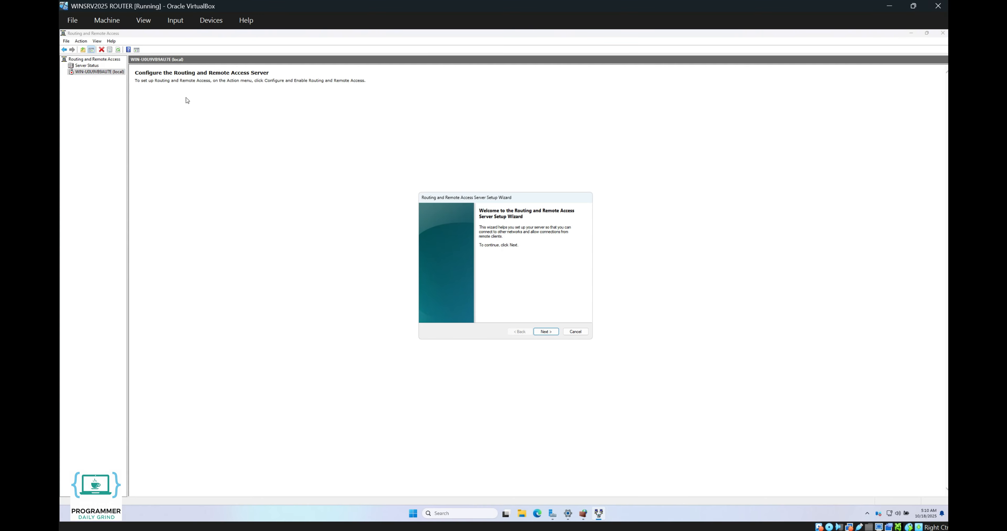
click(554, 335)
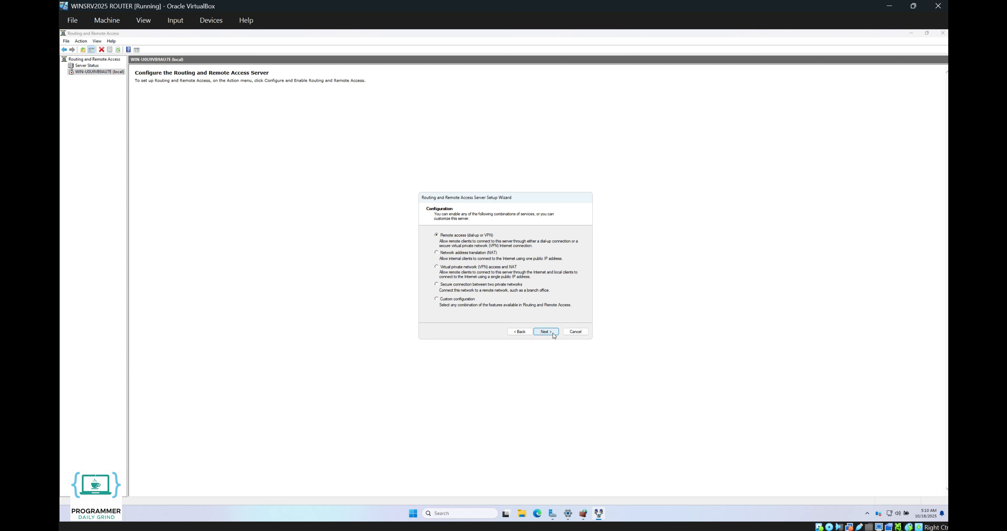
click(472, 301)
click(542, 333)
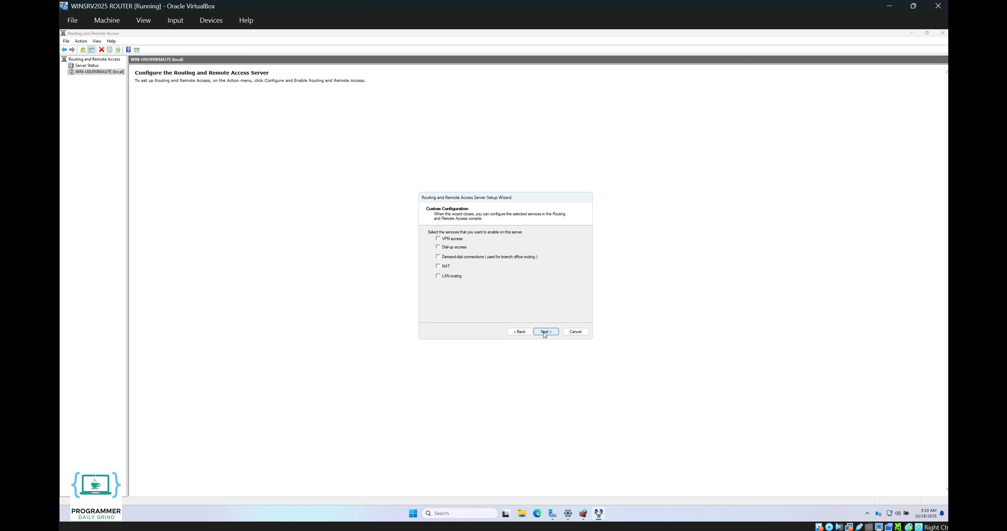
Enable LAN routing as the custom service, finish the setup wizard, and start the Routing and Remote Access service.
click(442, 278)
click(542, 332)
click(542, 332)
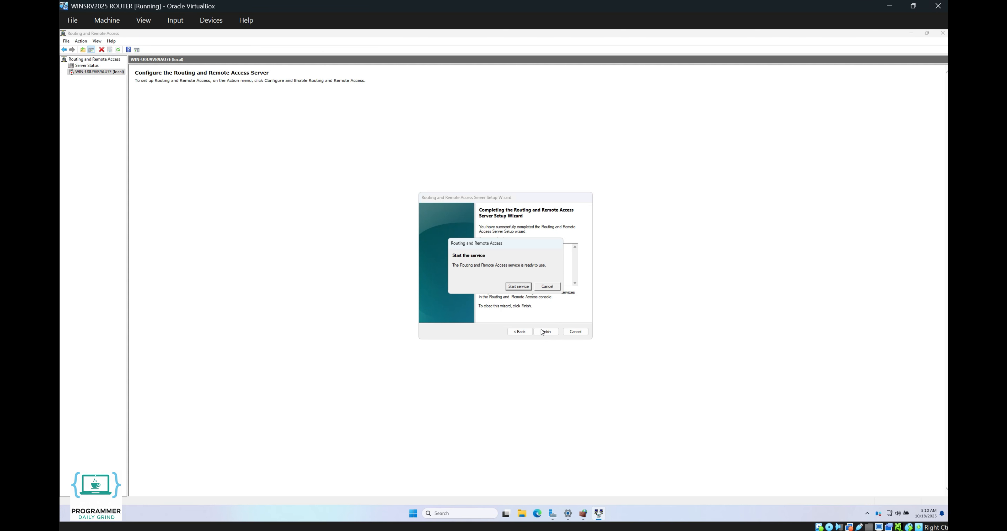
click(524, 286)
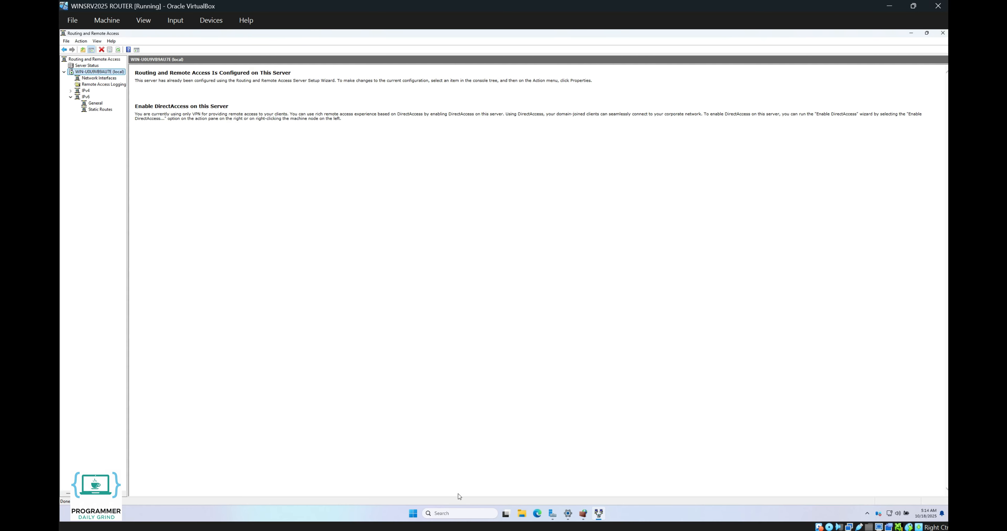
Open Windows PowerShell in a maximized window and run ipconfig to check the adapters' IP configuration.
click(413, 514)
click(413, 514)
text(powershell)
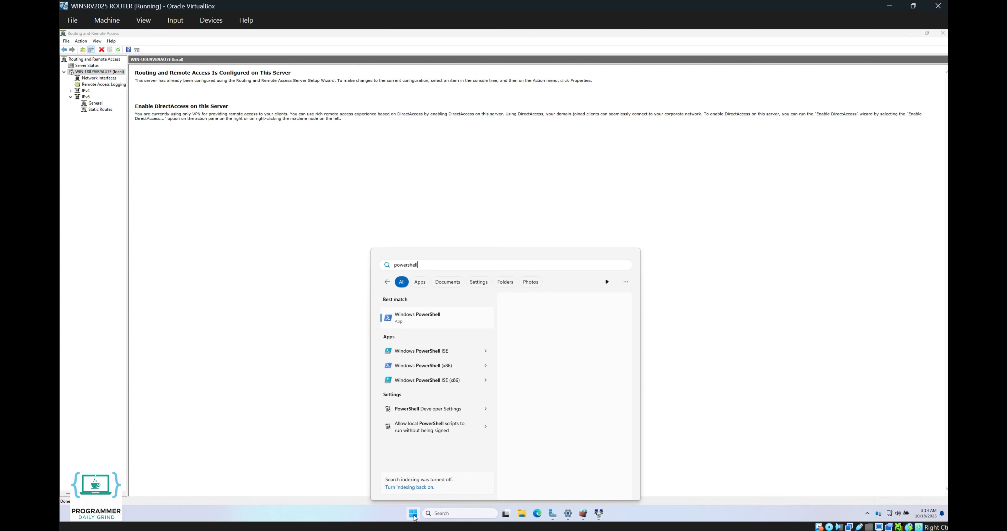
click(433, 318)
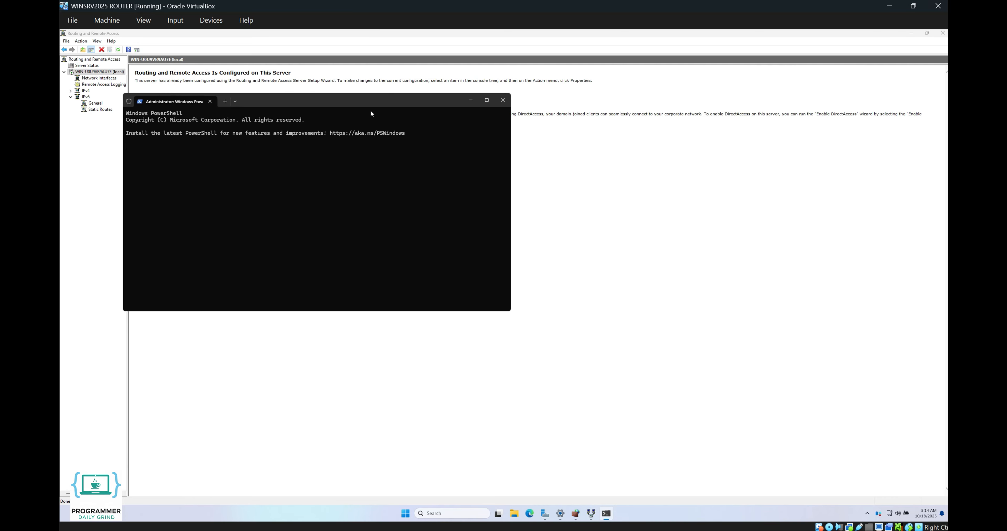
click(487, 100)
text(ipconfig)
key(Return)
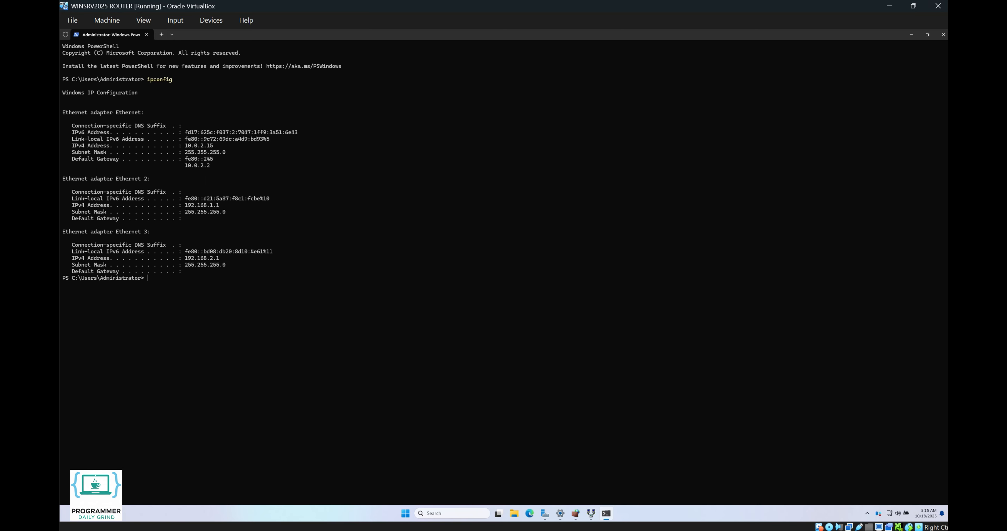
Switch to Oracle VirtualBox Manager and start the WIN11 PC-01 virtual machine.
click(598, 530)
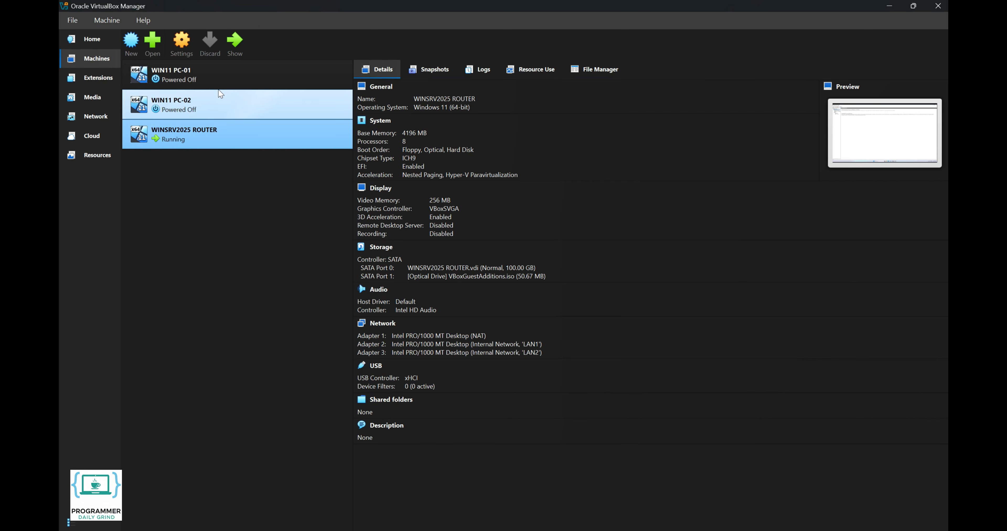
click(221, 86)
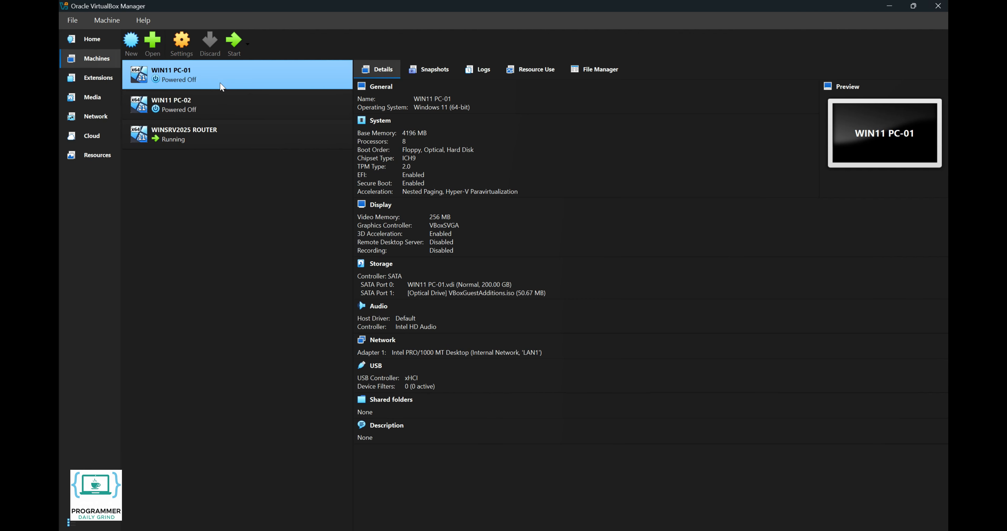
click(235, 47)
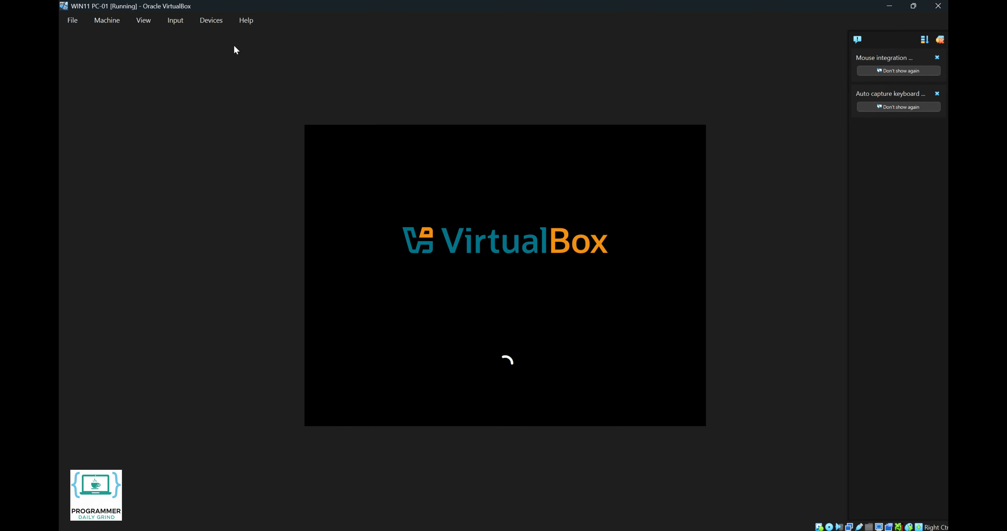
Sign in to Windows on WIN11 PC-01 by entering the account password.
click(621, 196)
text(*****)
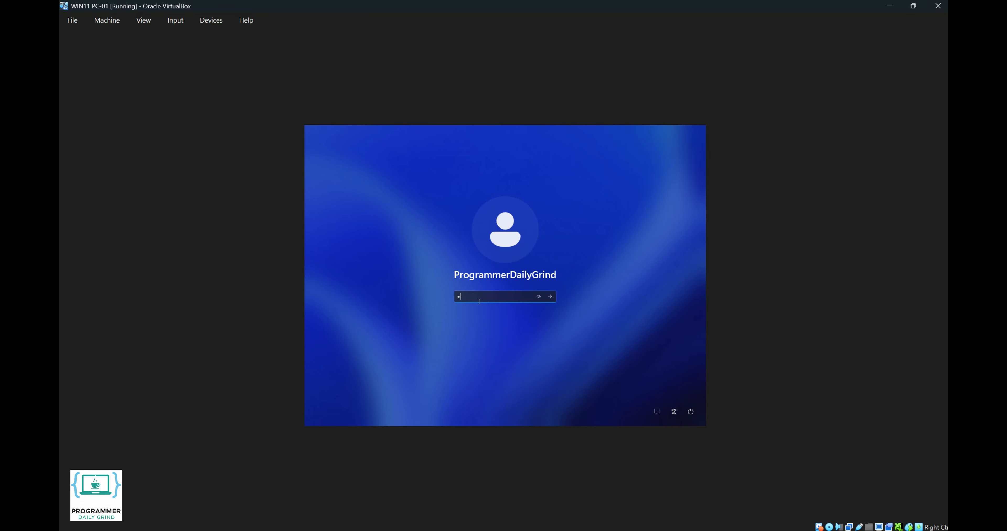
text(**************)
key(Return)
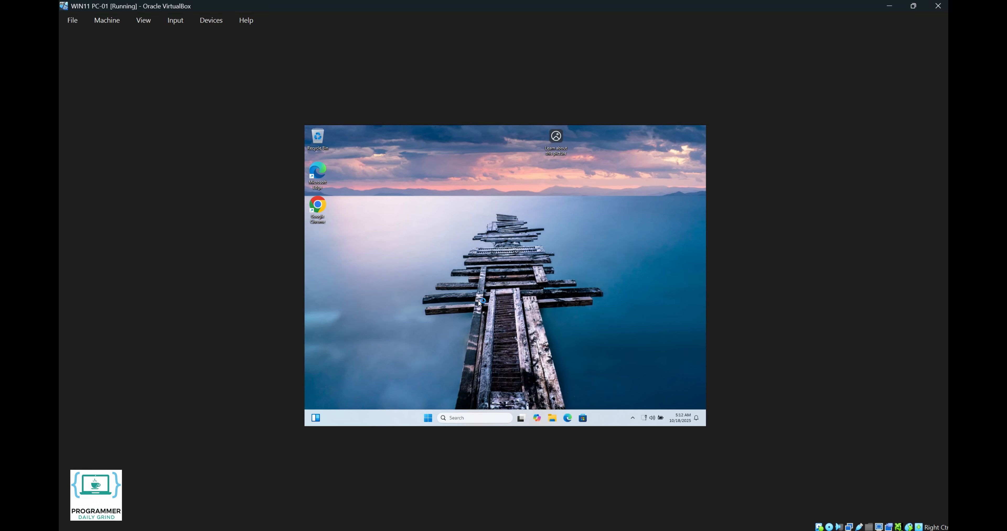
Turn on Auto-resize Guest Display so the WIN11 PC-01 desktop fills the virtual machine window.
click(143, 21)
click(151, 23)
click(151, 24)
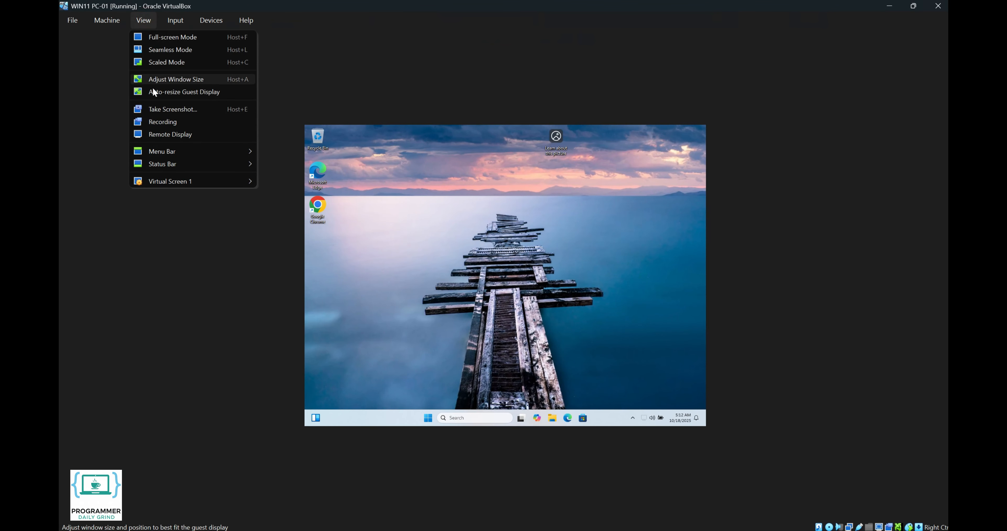
click(153, 85)
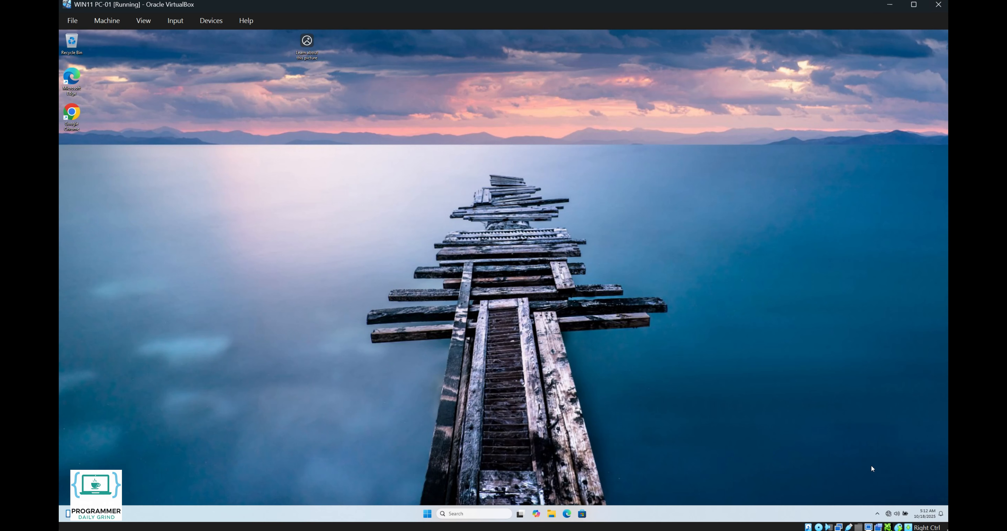
Open the Ethernet IP assignment in WIN11 PC-01's network settings, set it to Manual and enable IPv4.
right_click(888, 518)
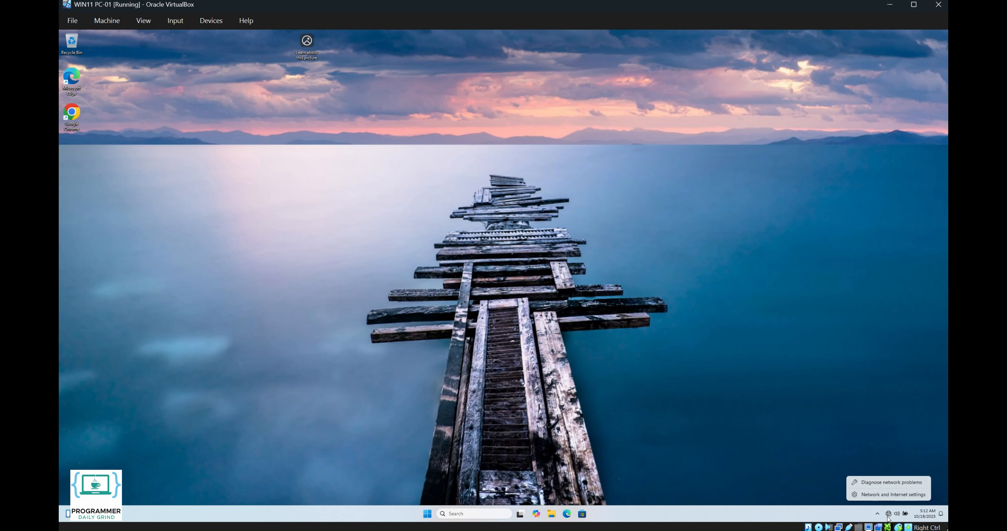
click(890, 496)
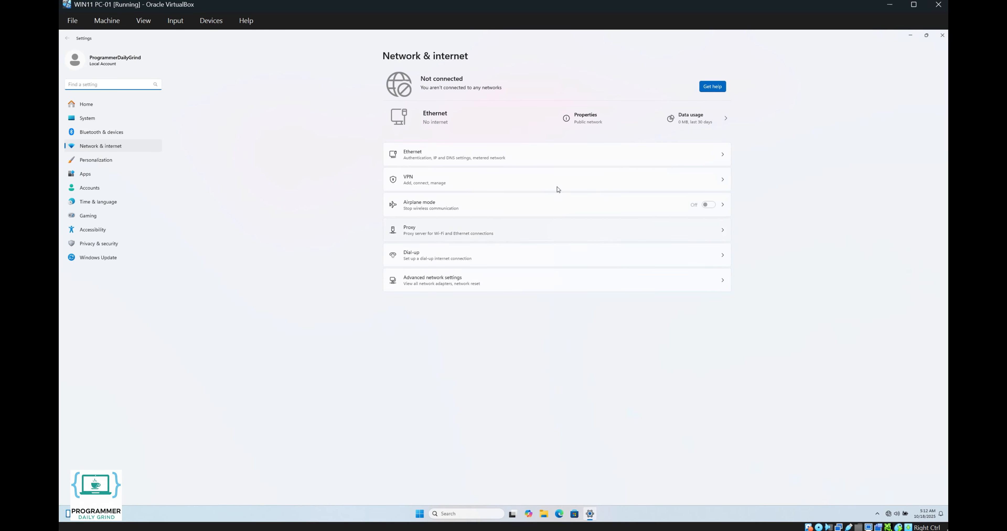
click(572, 165)
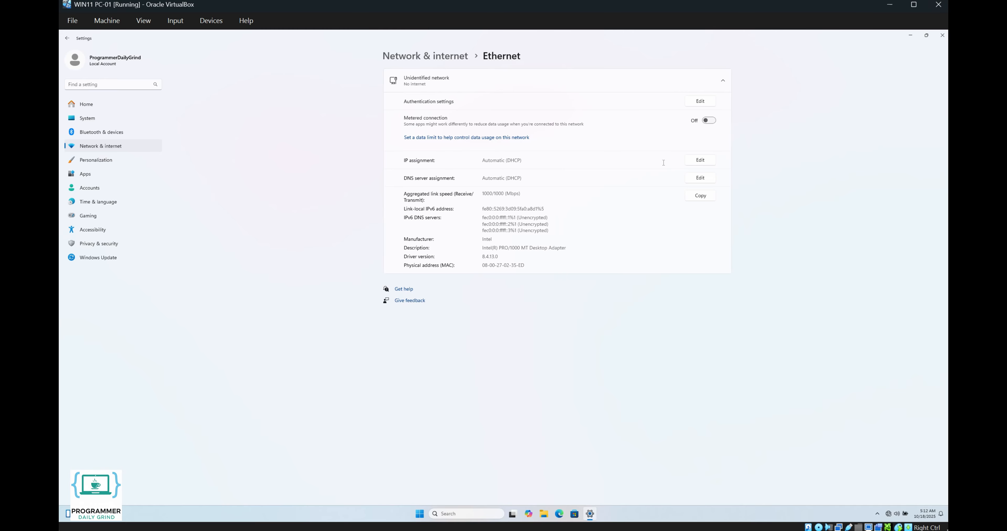
click(699, 163)
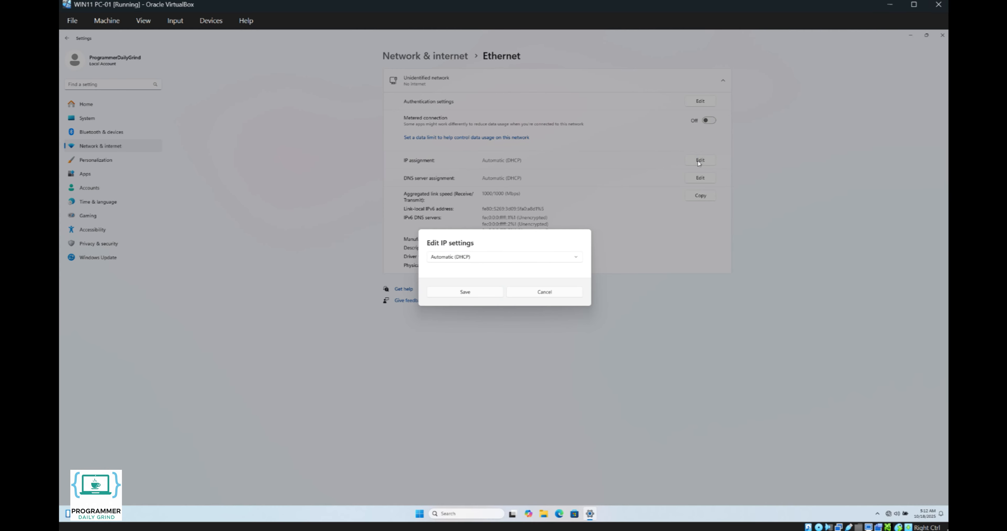
click(577, 260)
click(566, 272)
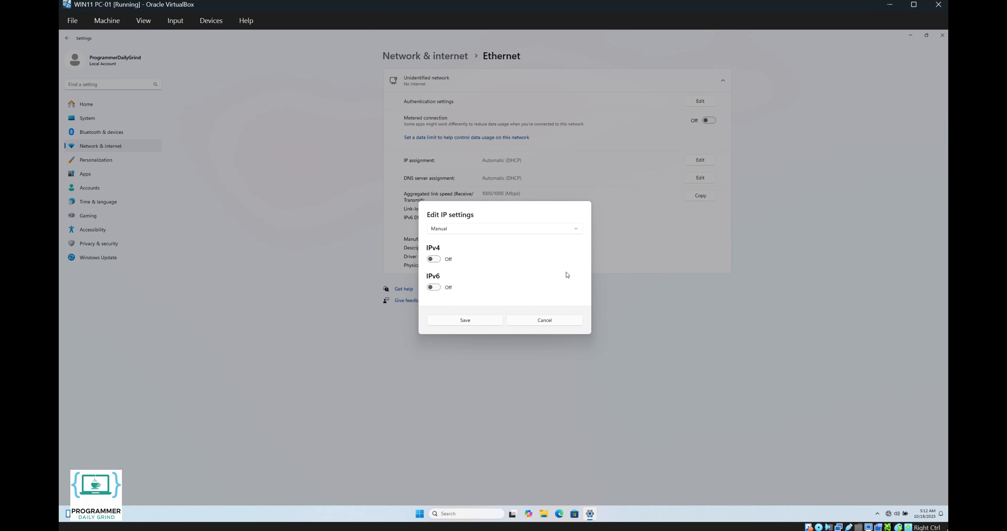
click(435, 259)
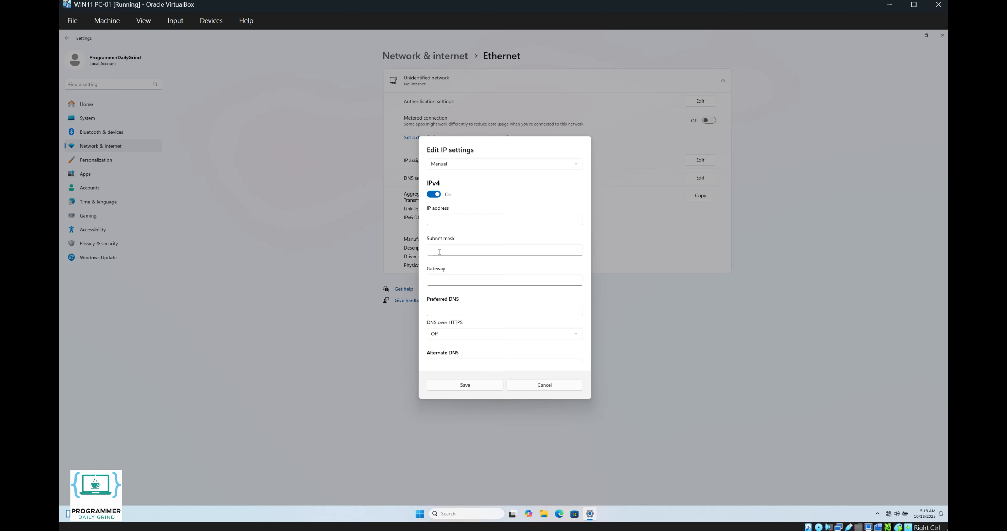
Set IP address 192.168.1.2, subnet mask 255.255.255.0, gateway 192.168.1.1 and preferred DNS 192.168.1.1, and save the IP settings.
click(444, 218)
text(192.)
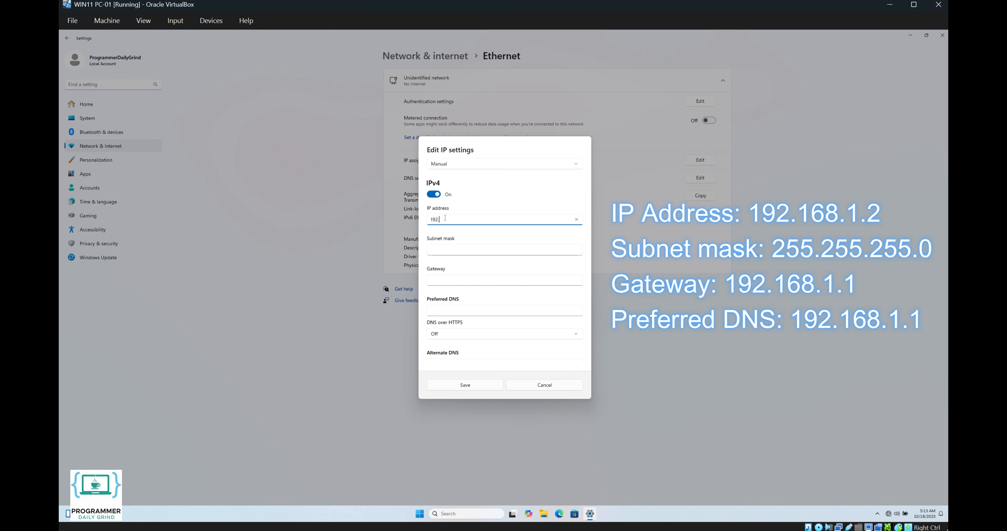
text(2)
click(448, 252)
text(255.255.255.0)
click(450, 280)
text(192.168.1.1)
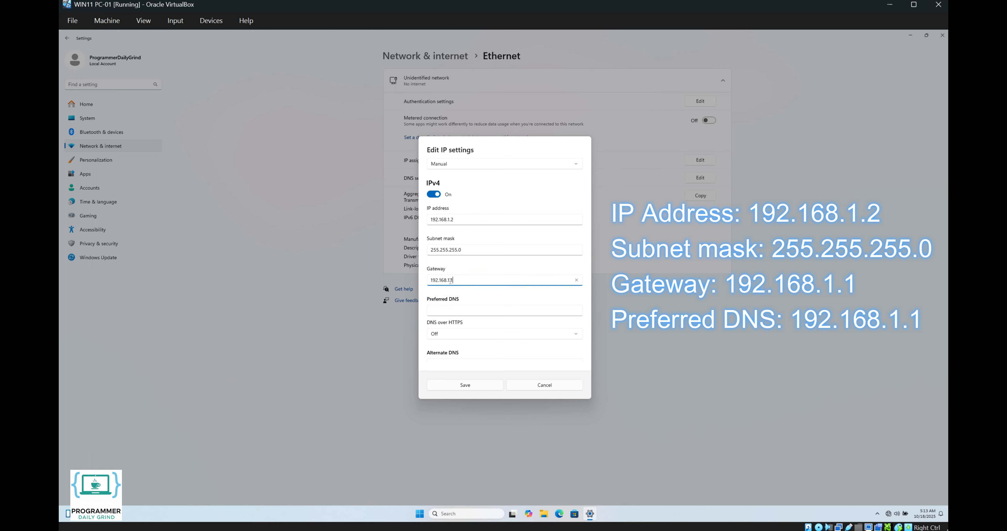
click(433, 310)
text(192.168.1)
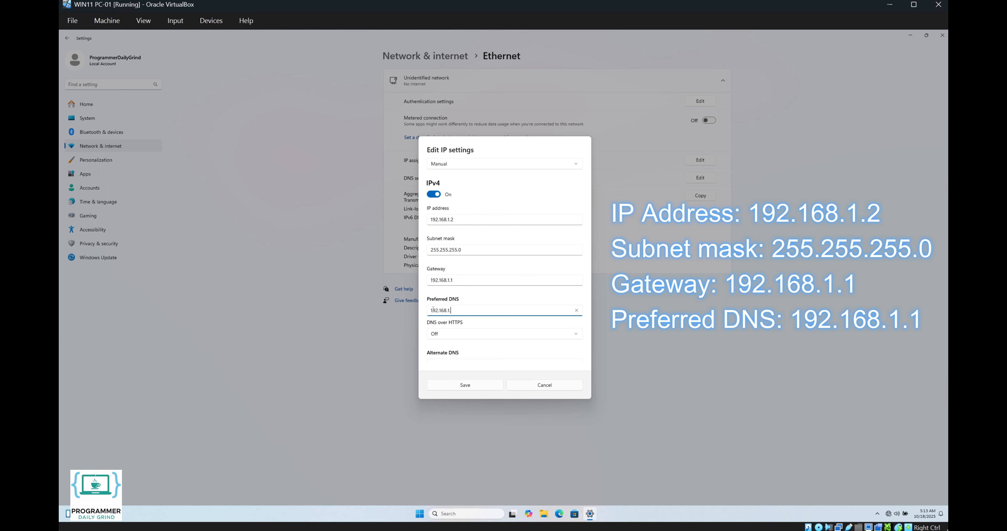
text(.1)
click(473, 386)
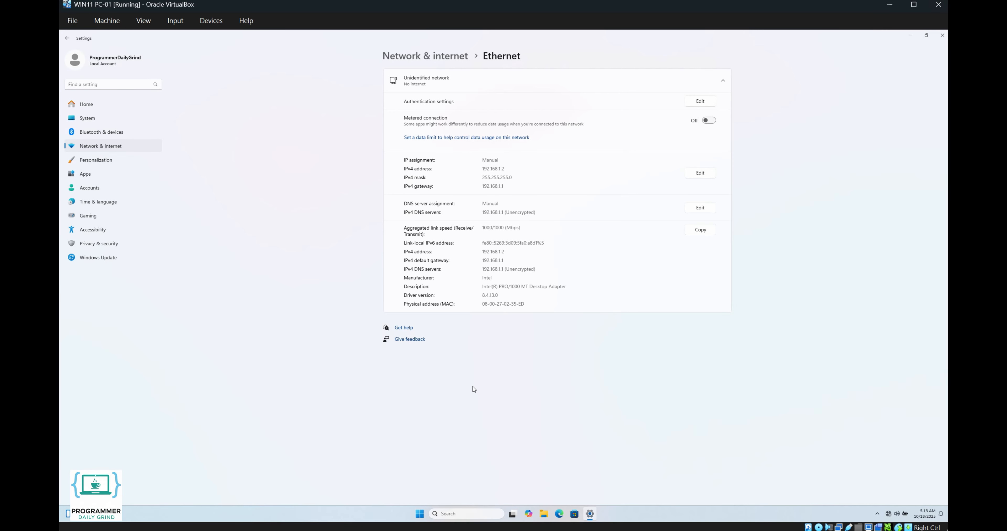
Open Windows PowerShell as administrator in a maximized window and run ipconfig to check the adapter's IP configuration.
click(420, 514)
text(powershell)
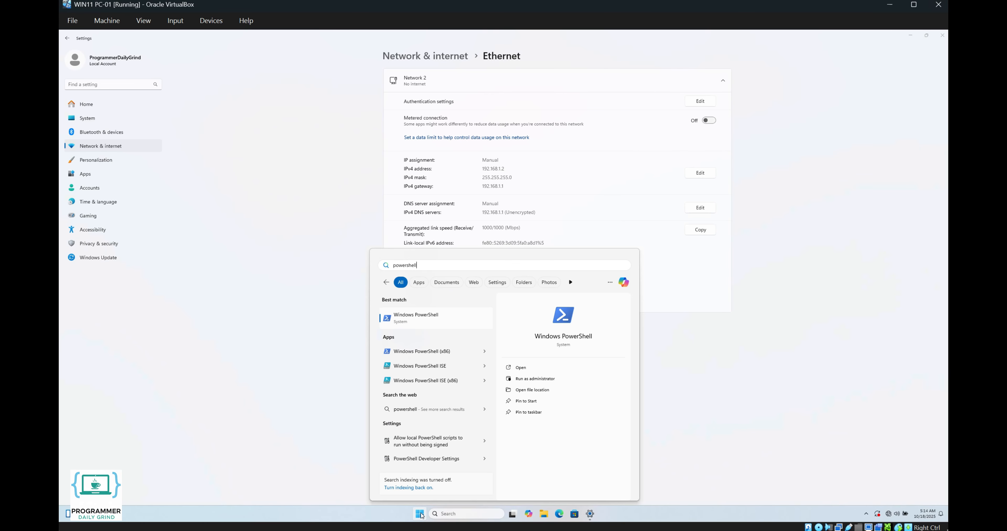
click(516, 378)
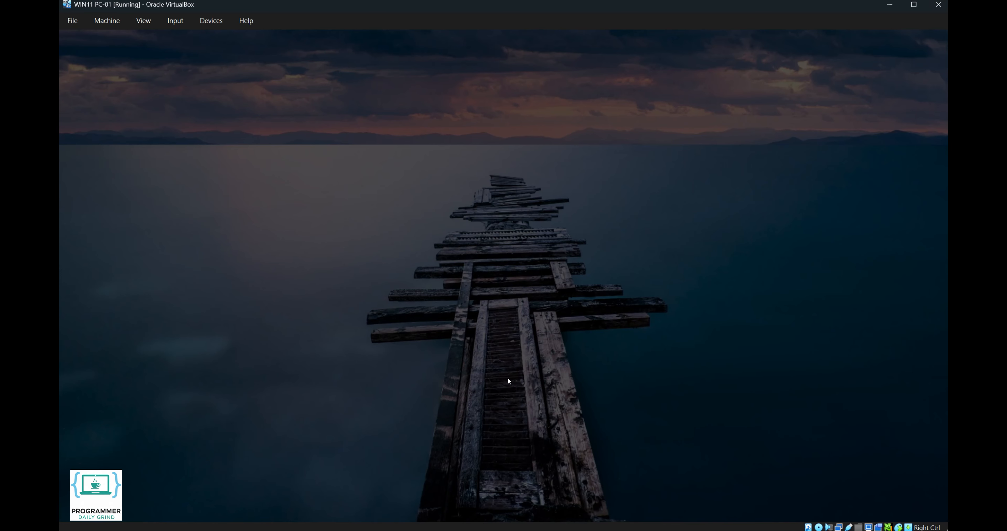
click(466, 330)
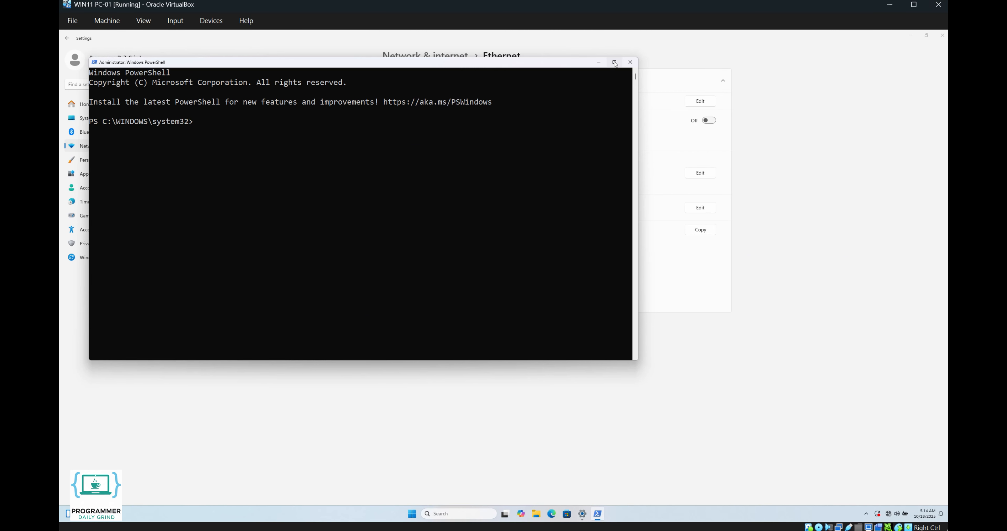
click(615, 62)
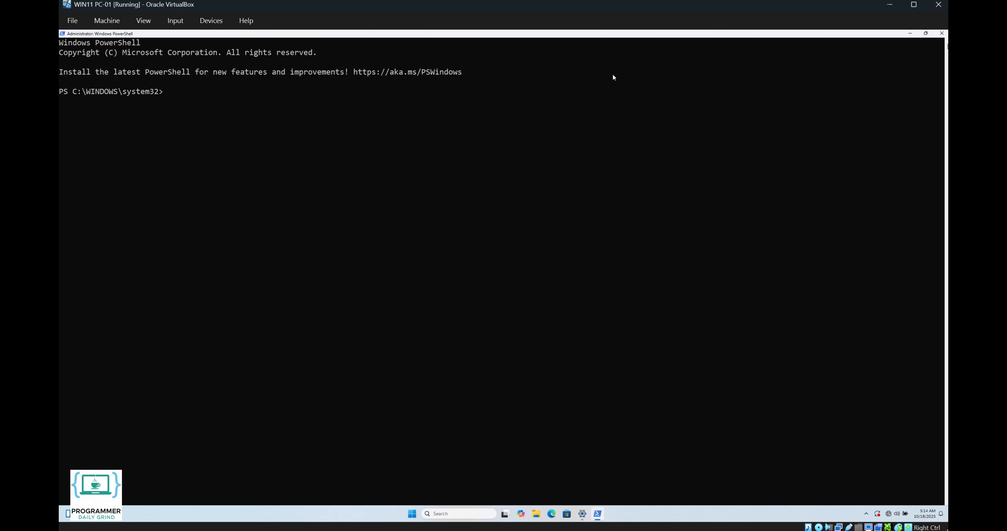
text(ipconfig)
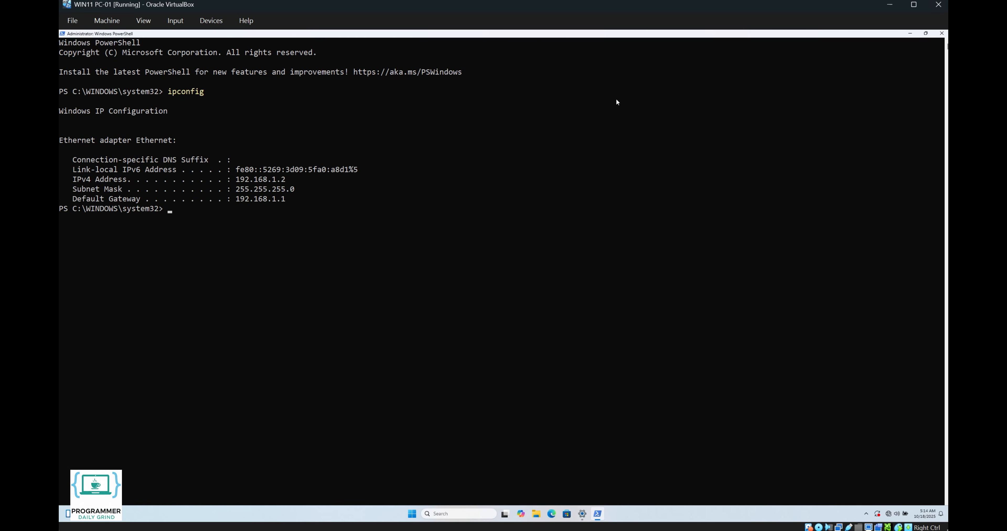
Add the inbound firewall rule with netsh advfirewall firewall add rule name="Allow ICMPv4 Ping" protocol=icmpv4:8,any dir=in action=allow.
text(netsh)
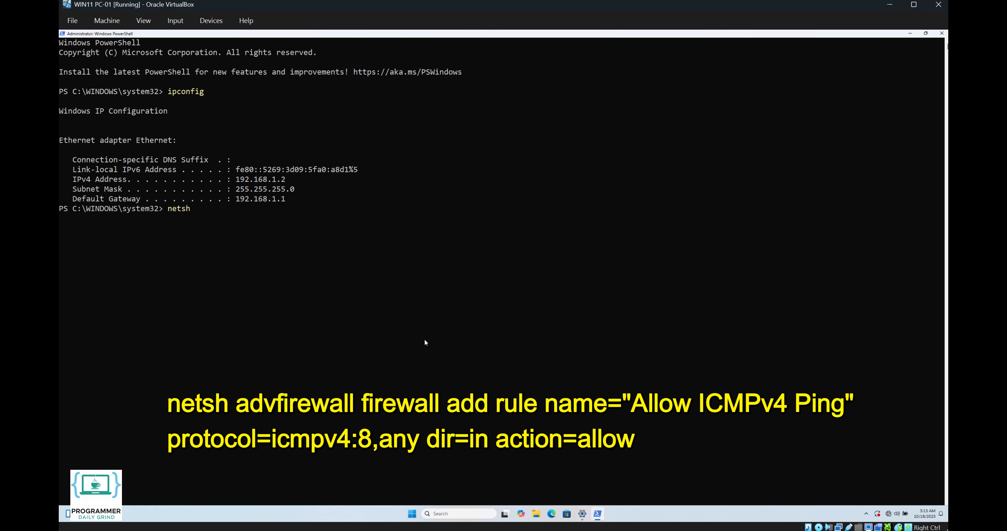
text( advfirewall firewall add rule)
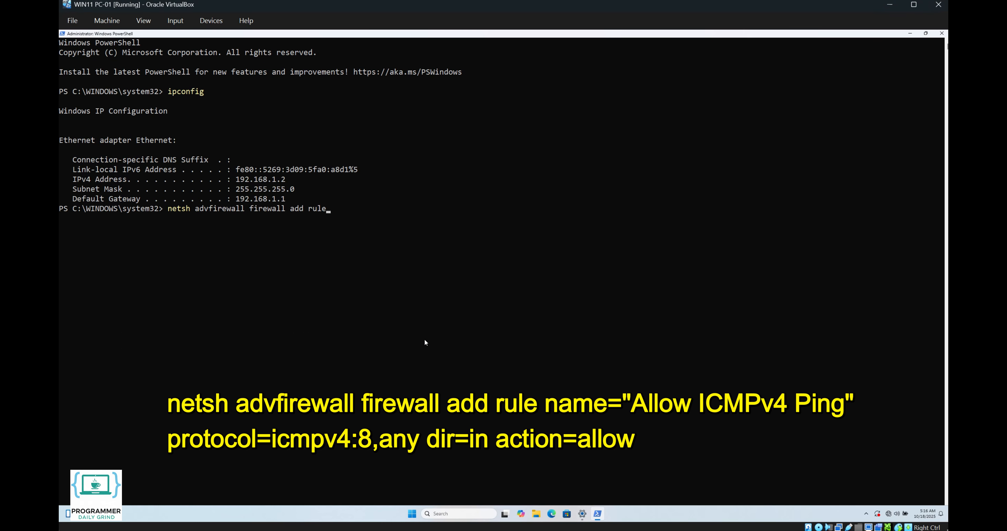
text( name="Allow ICMPv4 Ping" protocol=icmpv4)
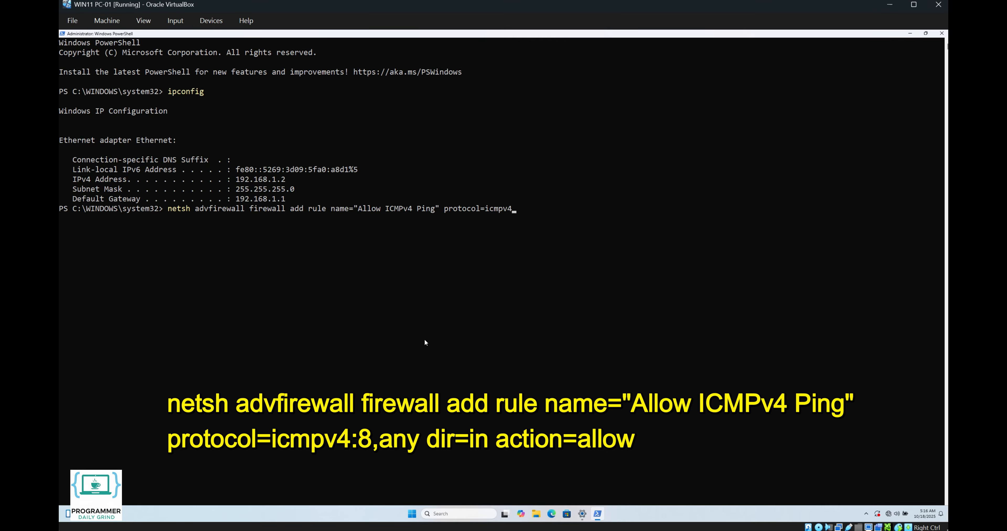
text(:8,any dir=in action=allow)
key(Return)
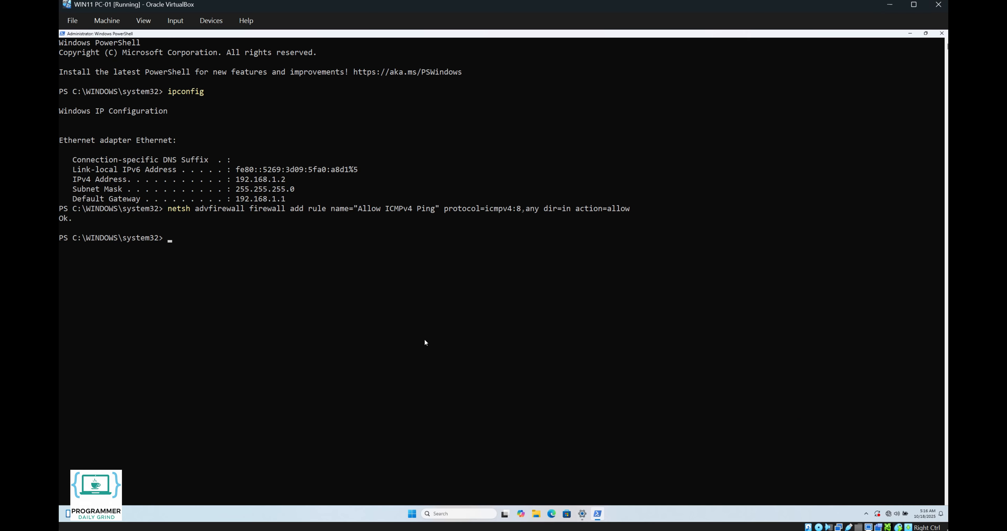
Ping the router at 192.168.1.1 from WIN11 PC-01 to test the connection.
text(ping)
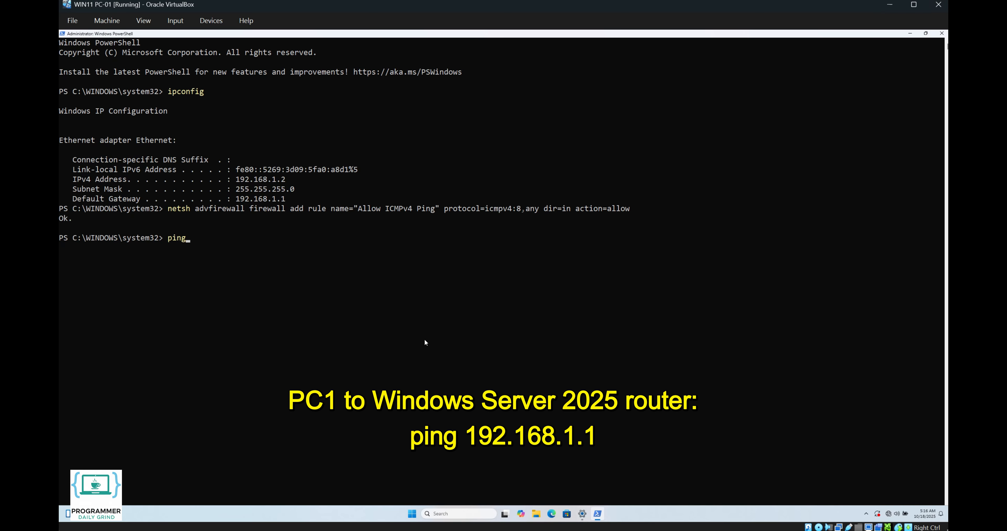
text( 192.168.1.1)
key(Return)
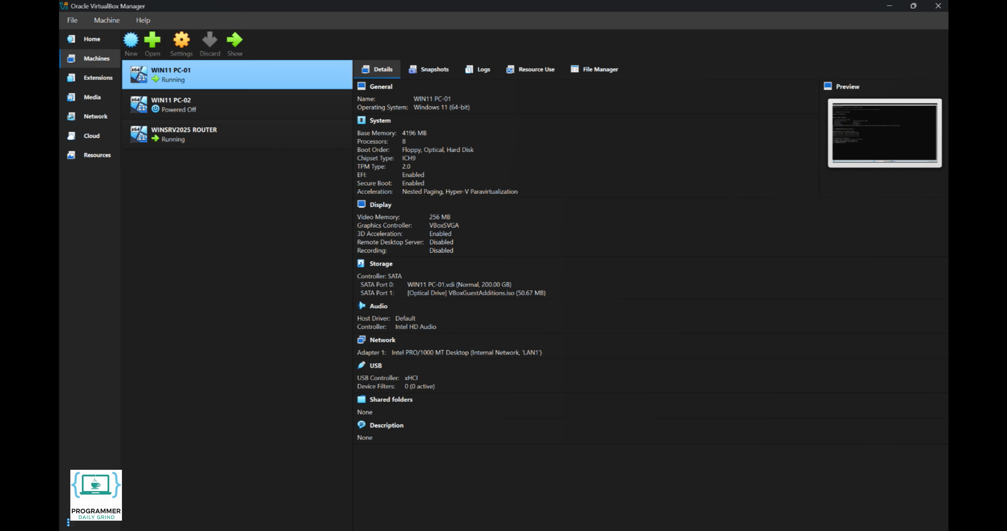
Start the WIN11 PC-02 virtual machine from Oracle VirtualBox Manager and dismiss its notifications.
click(254, 97)
click(233, 51)
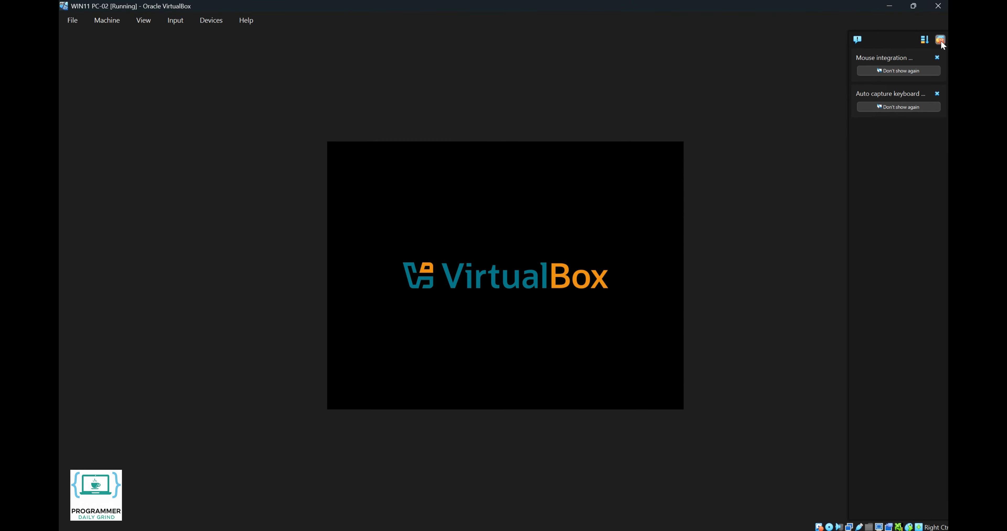
click(941, 40)
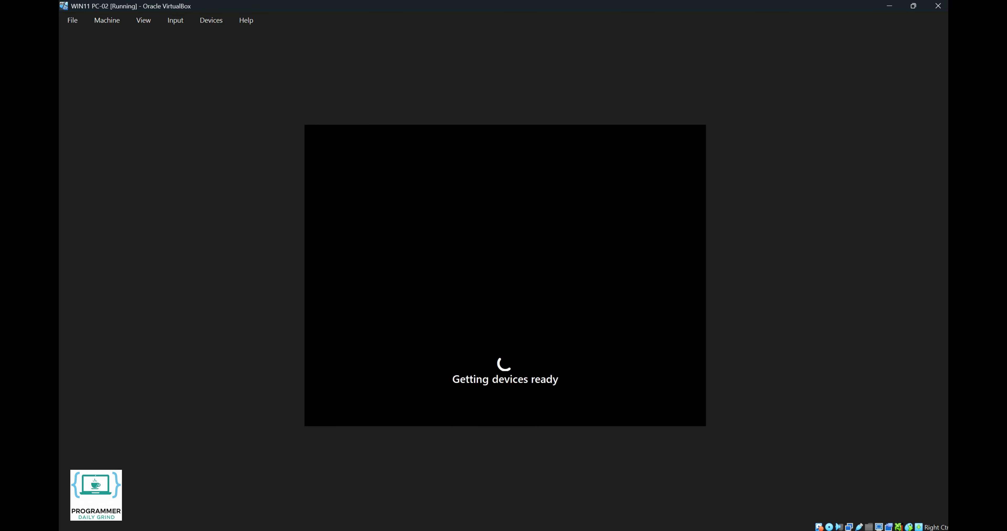
Sign in to Windows on WIN11 PC-02 by entering the account password.
click(585, 293)
text(******************)
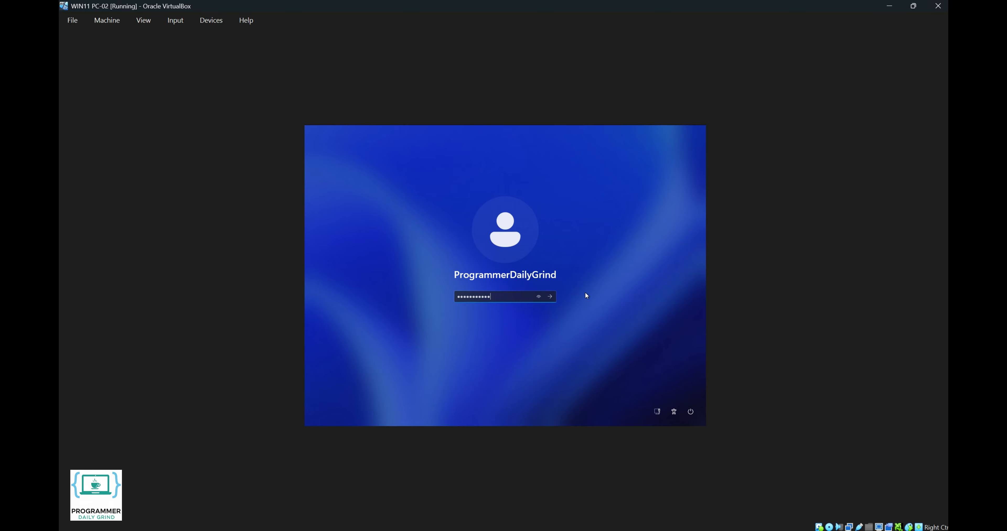
key(Return)
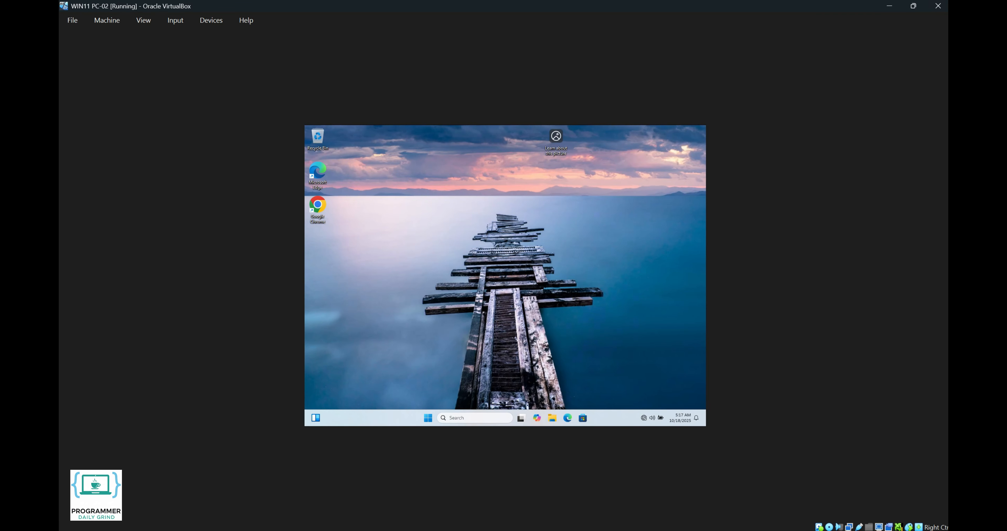
Turn Auto-resize Guest Display off and on again so the WIN11 PC-02 desktop fills its window.
click(150, 26)
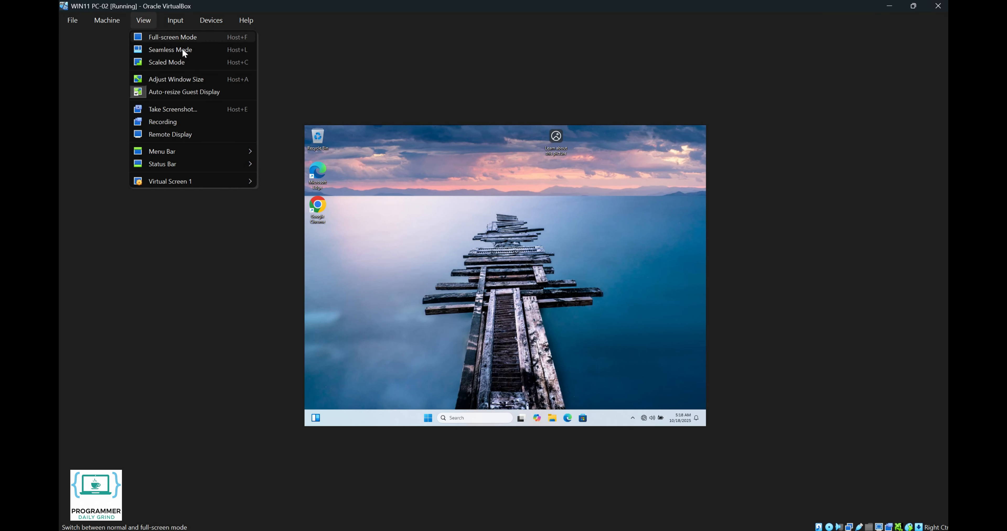
click(182, 93)
click(144, 20)
click(160, 93)
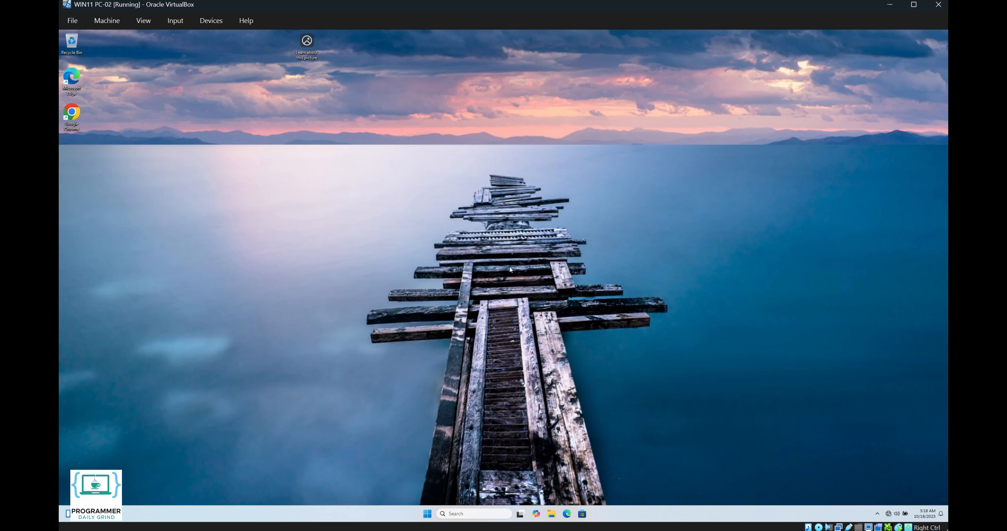
Switch the Ethernet connection's IP assignment on WIN11 PC-02 to Manual and turn IPv4 on.
right_click(891, 516)
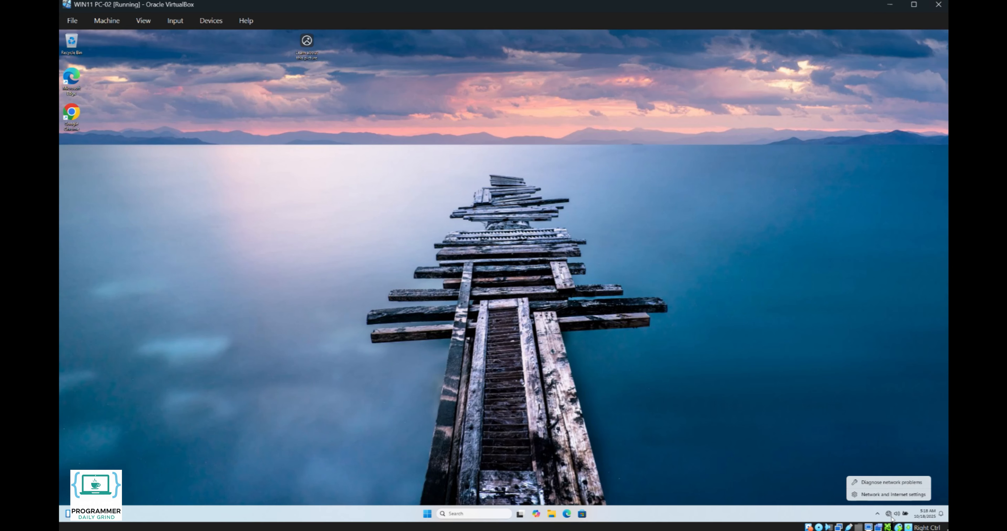
click(889, 499)
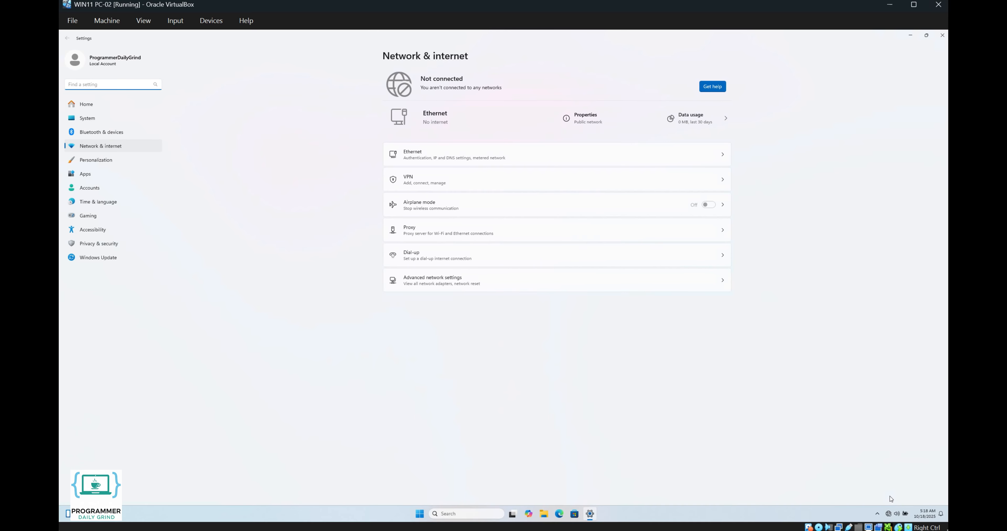
click(600, 160)
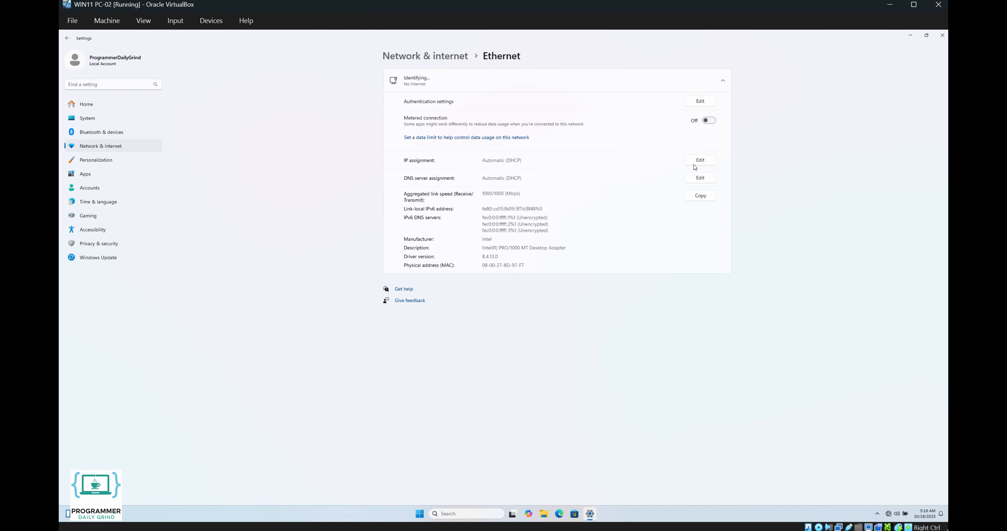
click(703, 164)
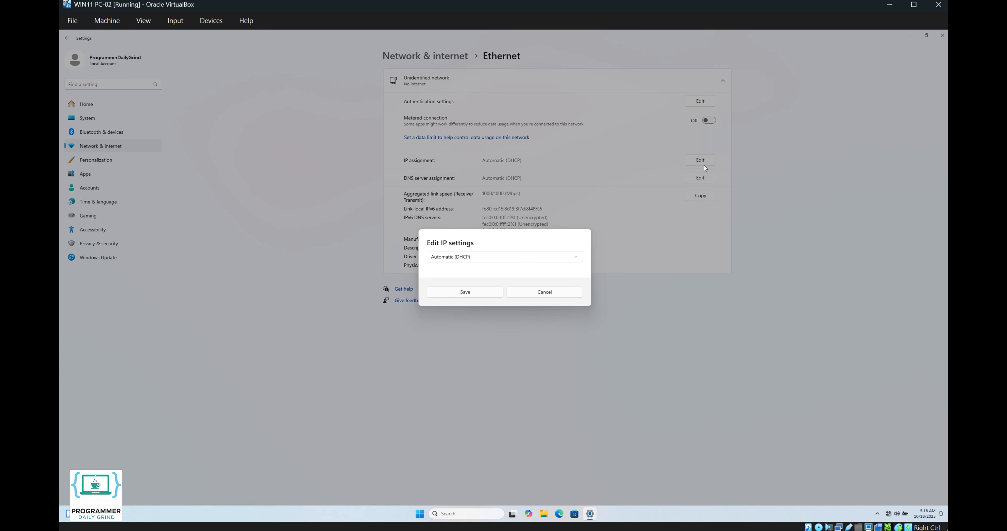
click(576, 259)
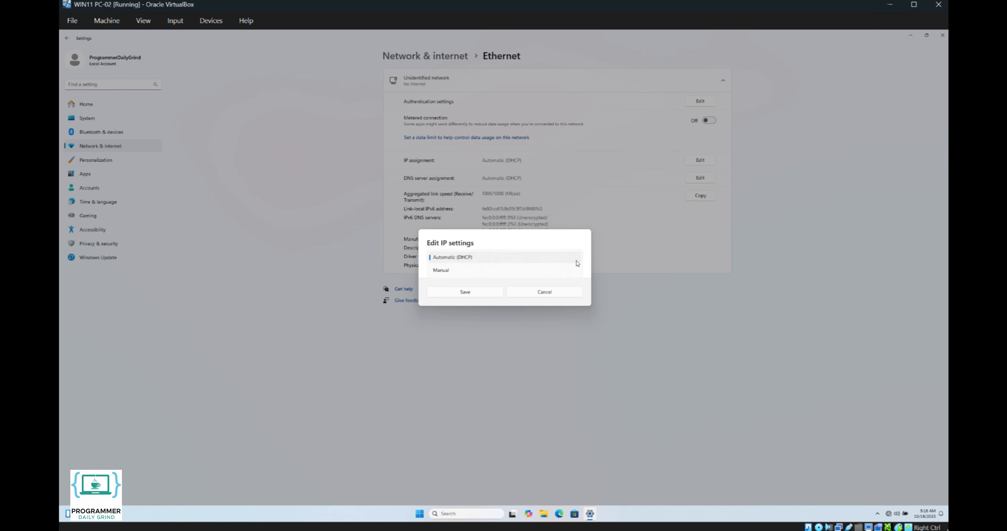
click(562, 272)
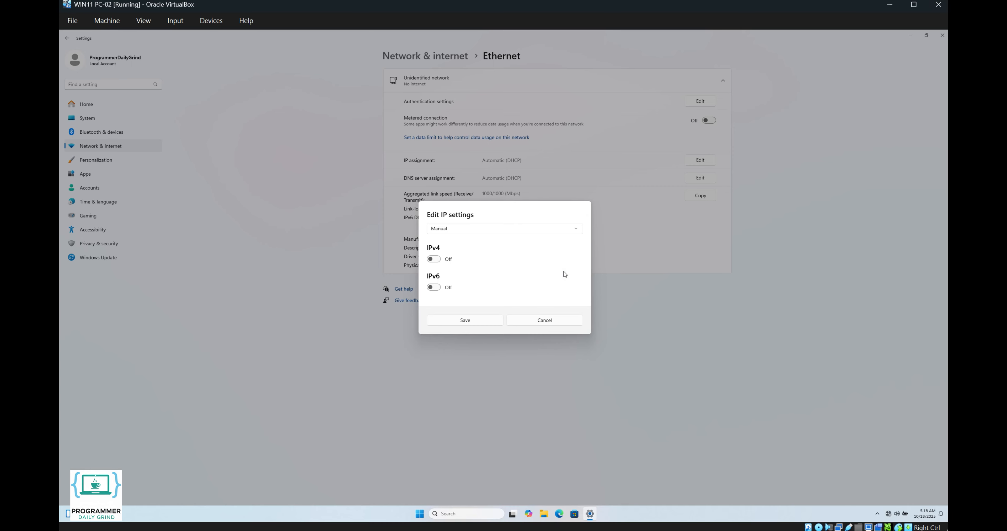
click(434, 259)
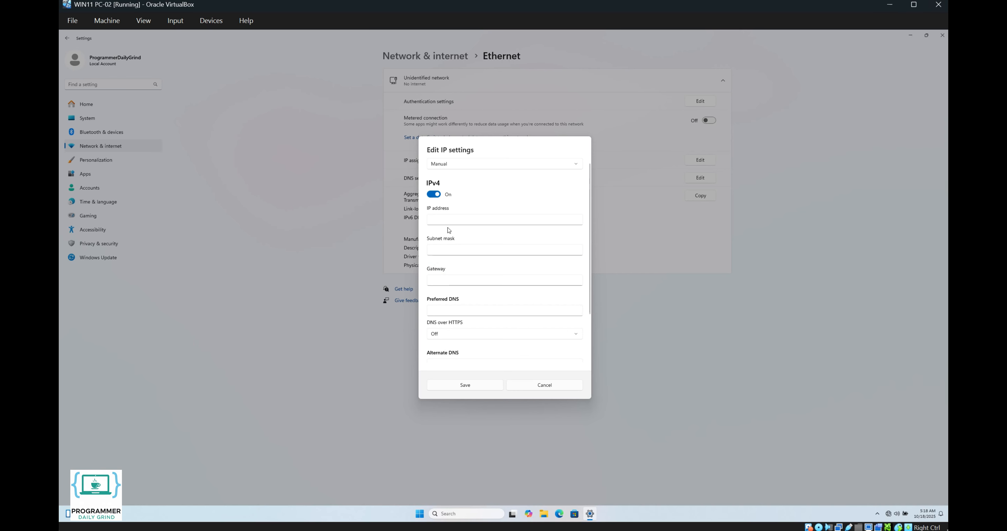
Set the IP address to 192.168.2.2, subnet mask to 255.255.255.0, gateway and preferred DNS to 192.168.2.1, and save the settings.
click(453, 222)
text(1)
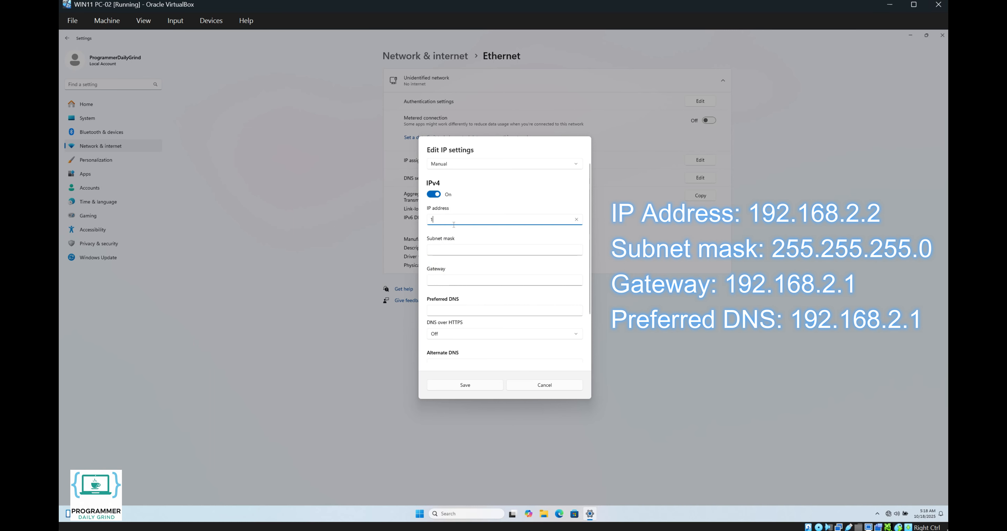
text(92.168.2.2)
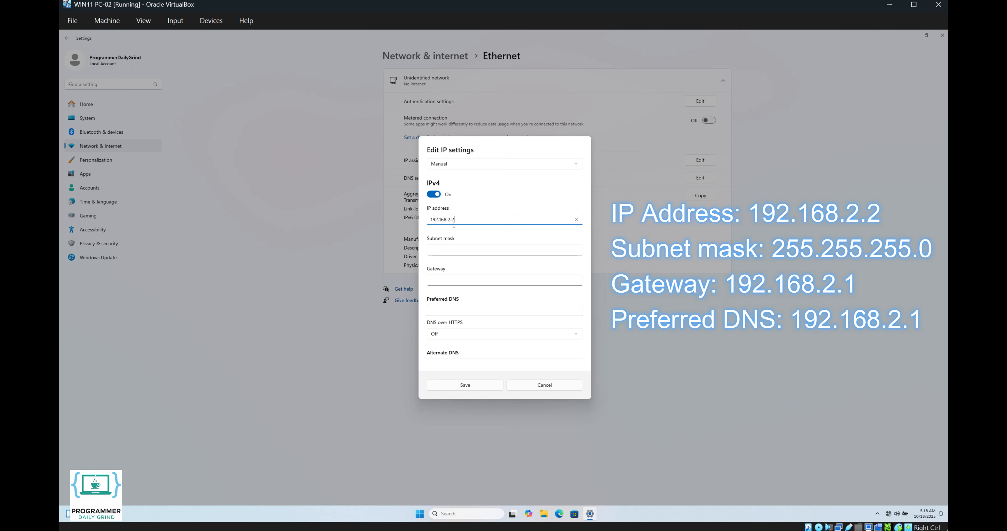
click(453, 247)
text(255.255.255.0)
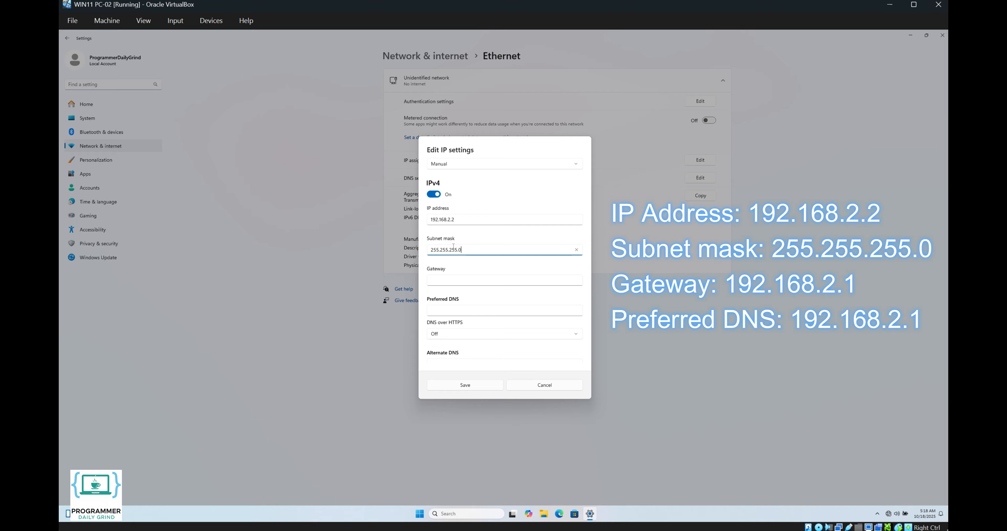
click(451, 280)
text(1)
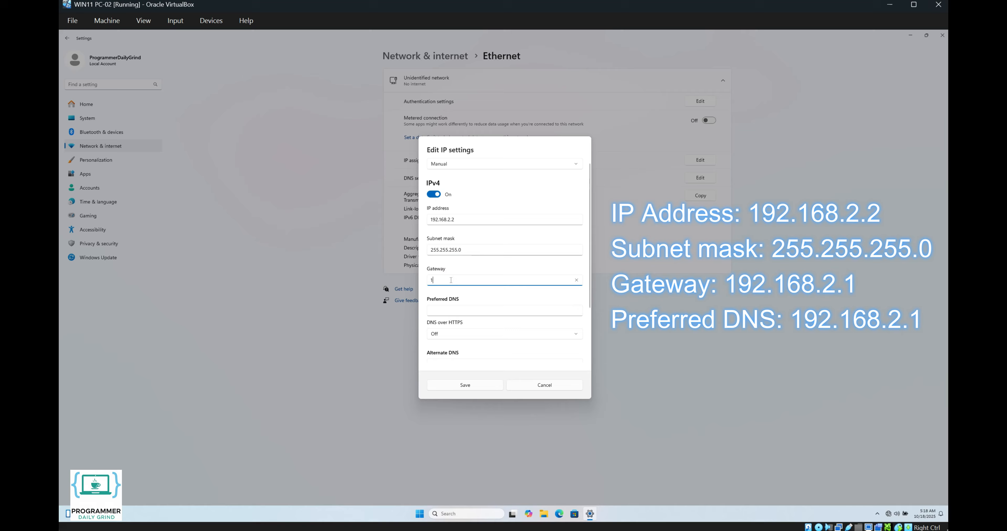
text(92.168.2.1)
click(450, 311)
text(192.168.2.1)
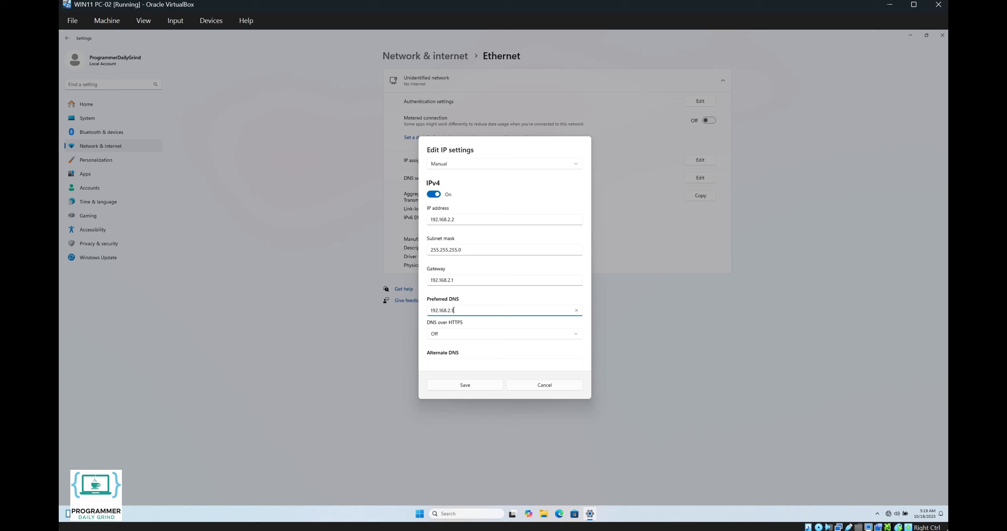
click(465, 386)
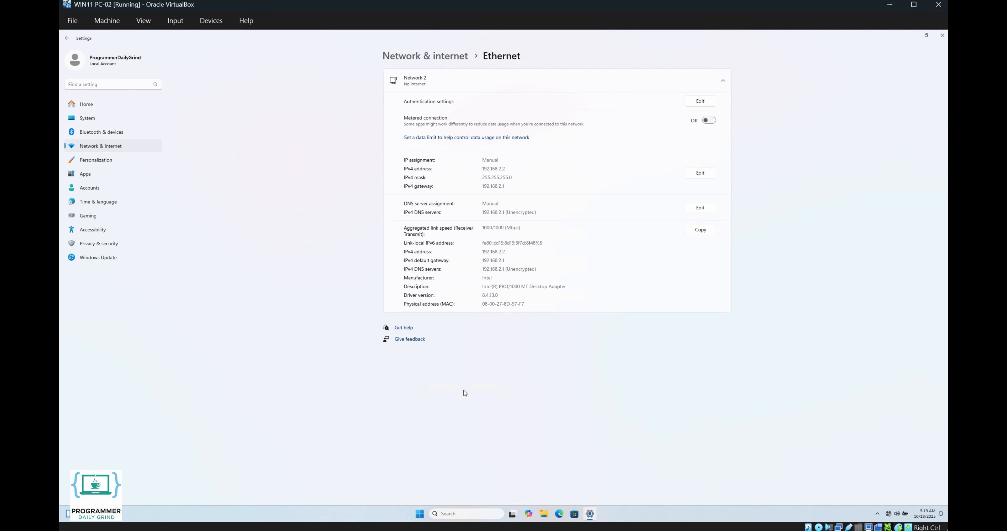
Open Windows PowerShell as administrator on WIN11 PC-02 and allow it to make changes to the device.
click(420, 514)
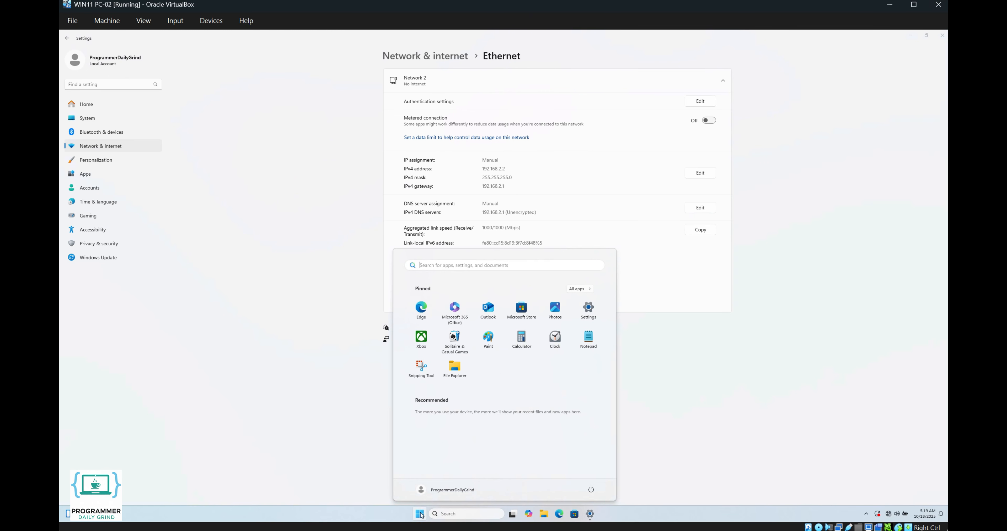
text(power)
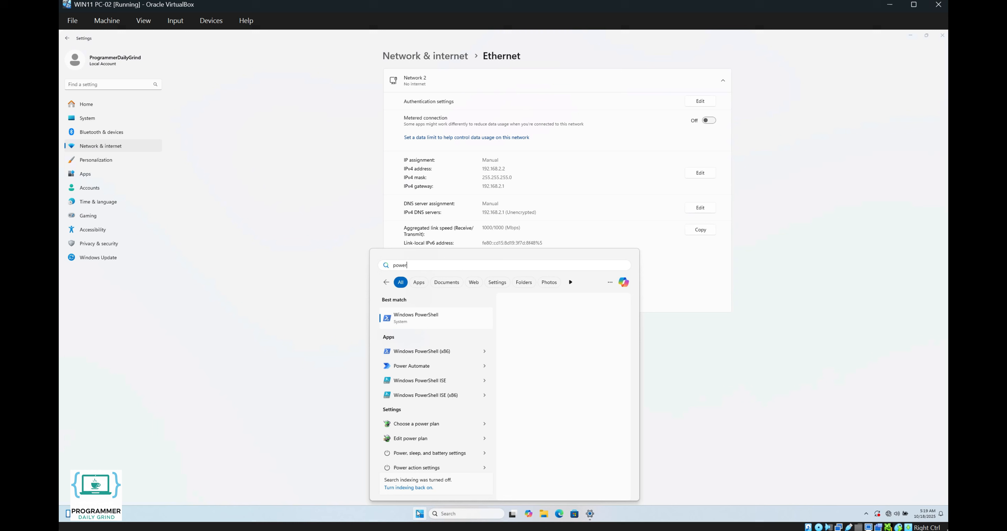
text(shell)
click(539, 379)
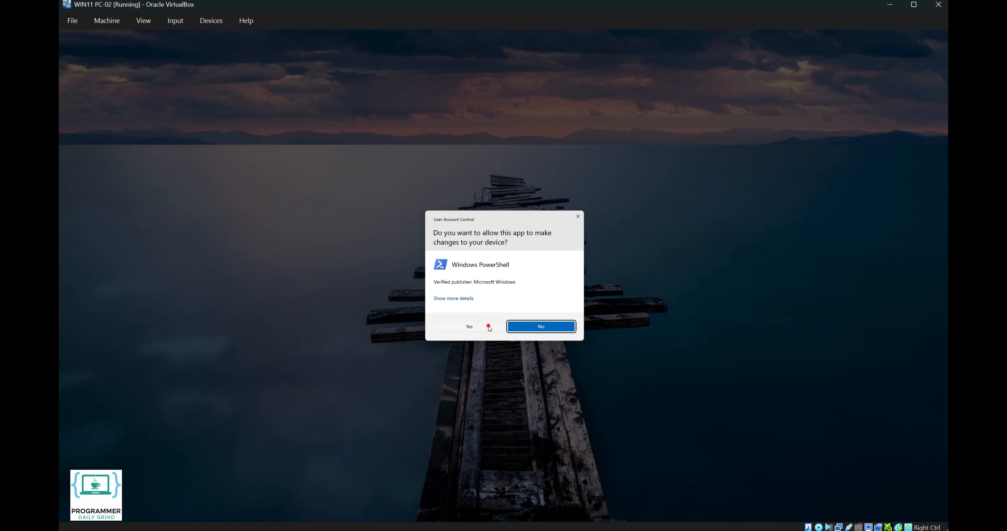
click(490, 329)
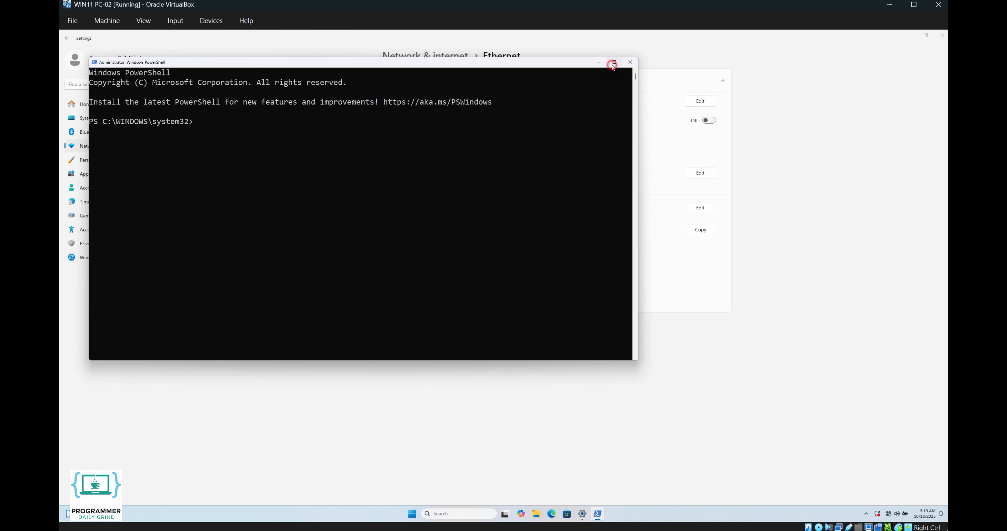
Maximize the PowerShell window and run ipconfig to check the Ethernet adapter's IP configuration.
click(613, 62)
text(ipconfig)
key(Return)
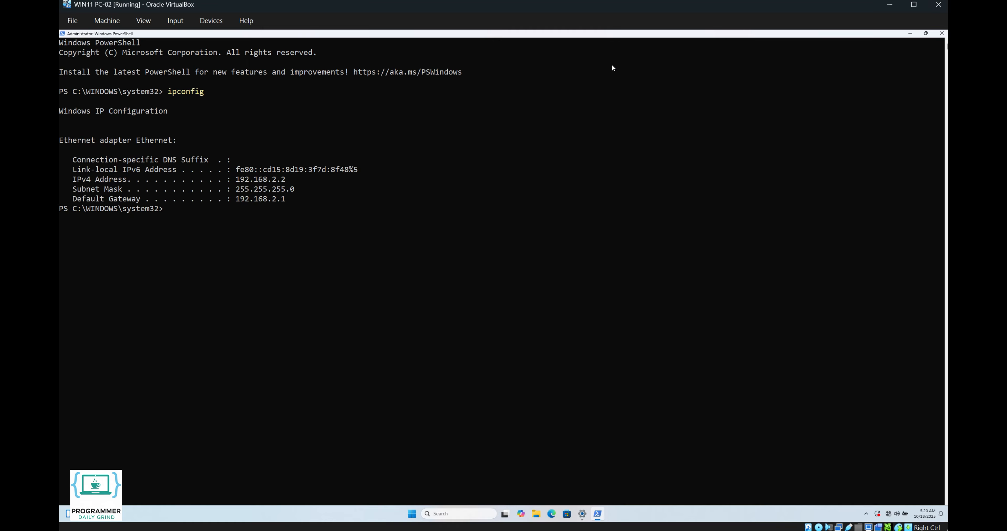
Add an inbound firewall rule named "Allow ICMPv4 Ping" with netsh advfirewall, using protocol=icmpv4:8,any dir=in action=allow.
text(netsh advfi)
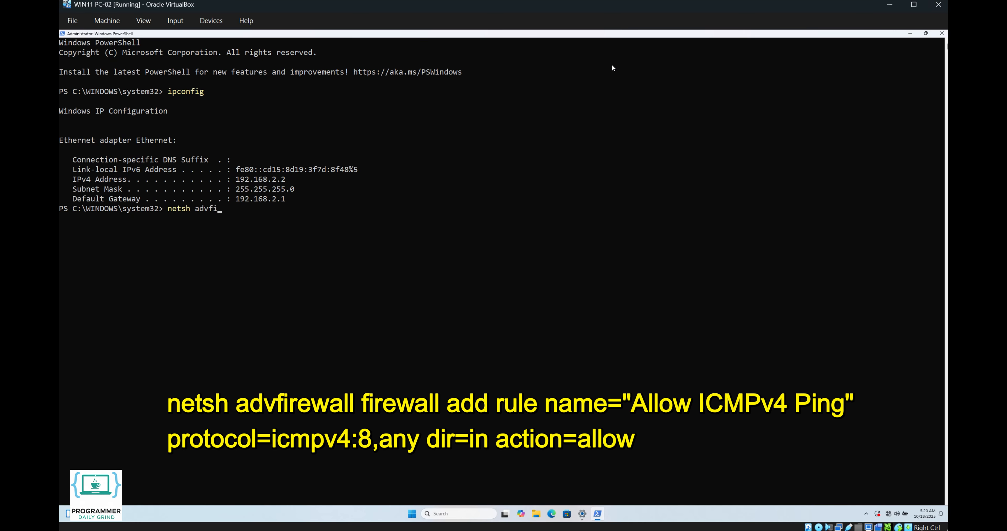
text(rewall firewall add rule name=)
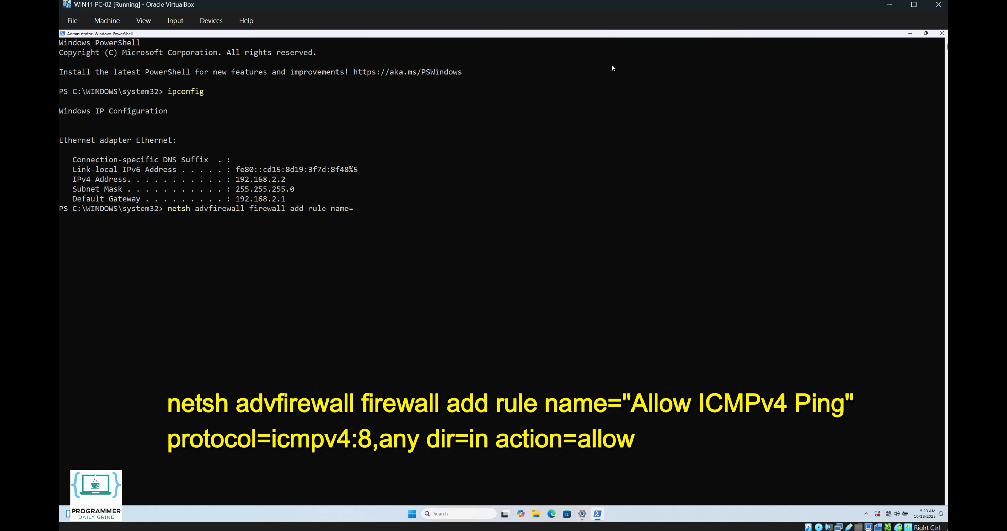
text("Allow ICMPv4 Ping" protocol=icmpv4:)
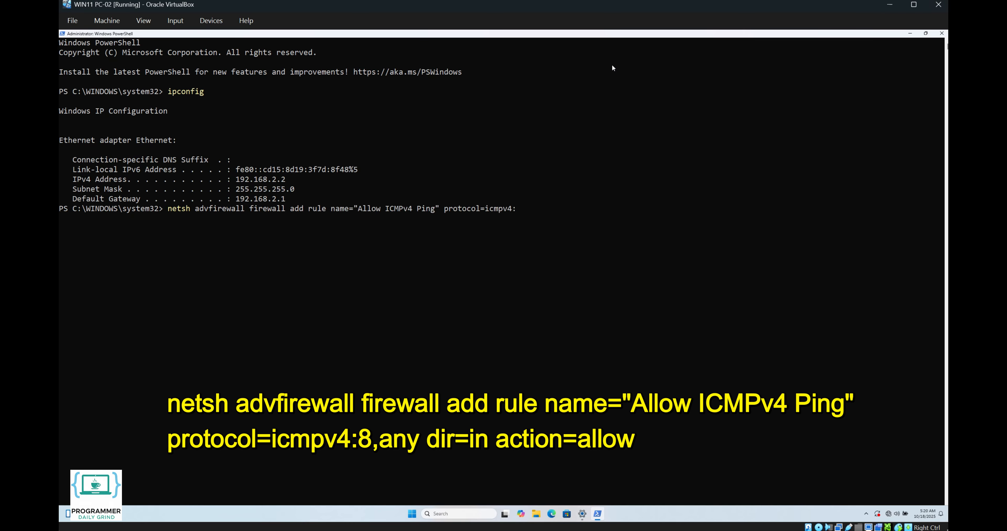
text(8,any dir=in action=allow)
key(Return)
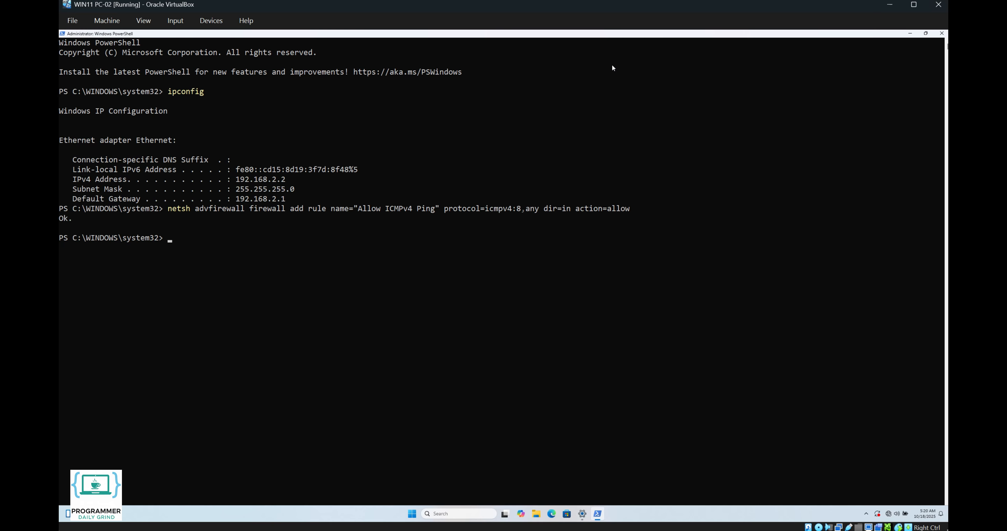
Ping the Windows Server router at 192.168.2.1 from WIN11 PC-02 to test the connection.
text(ping )
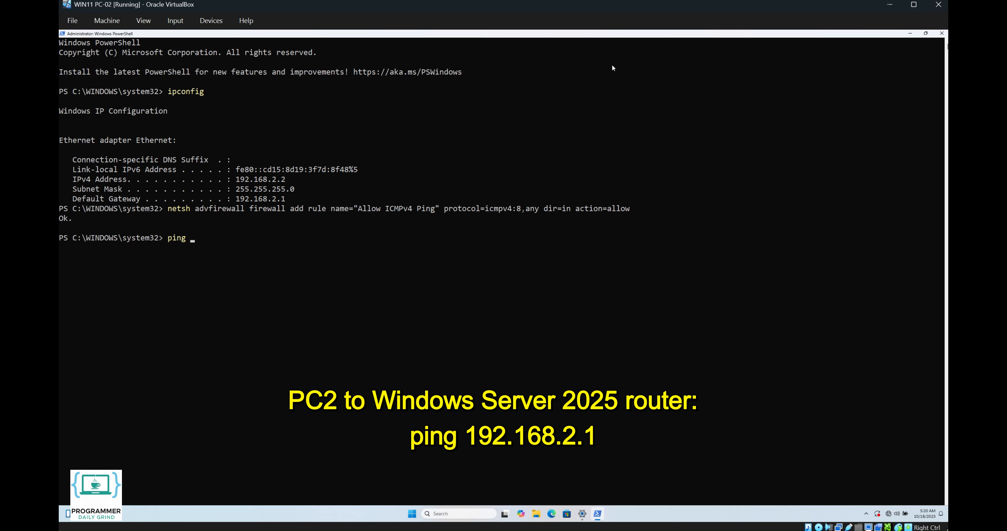
text(192.168.2.1)
key(Return)
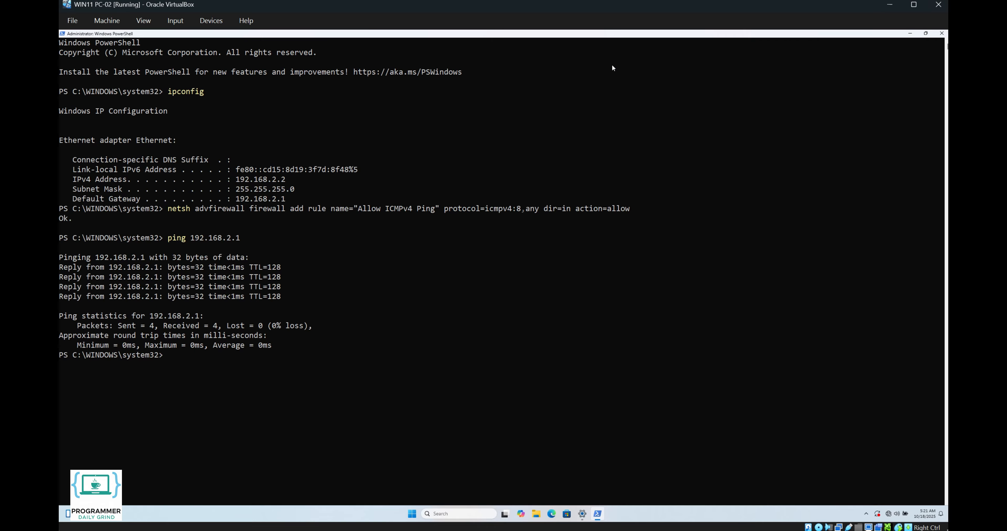
Ping PC-01 at 192.168.1.2 from WIN11 PC-02 to test routing between the two networks.
text(ping 1)
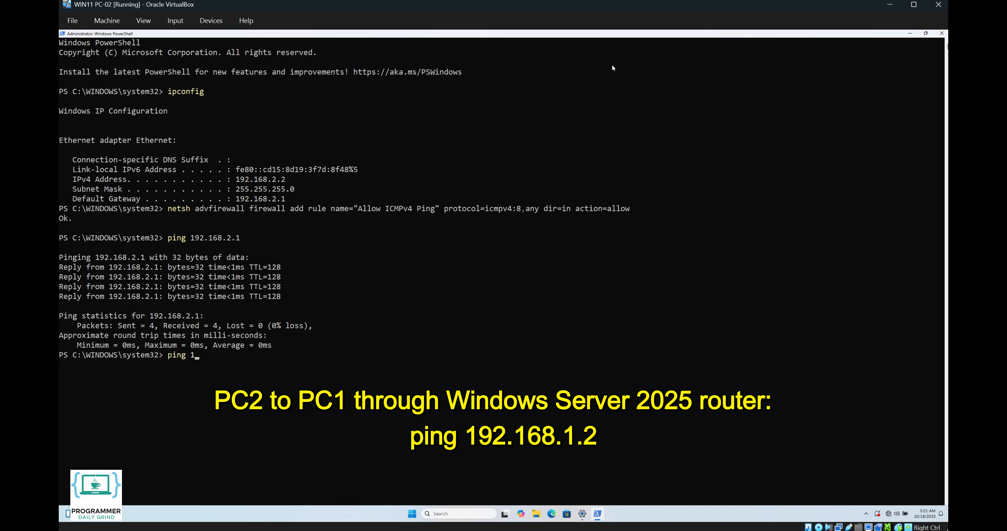
text(92.168.1.2)
key(Return)
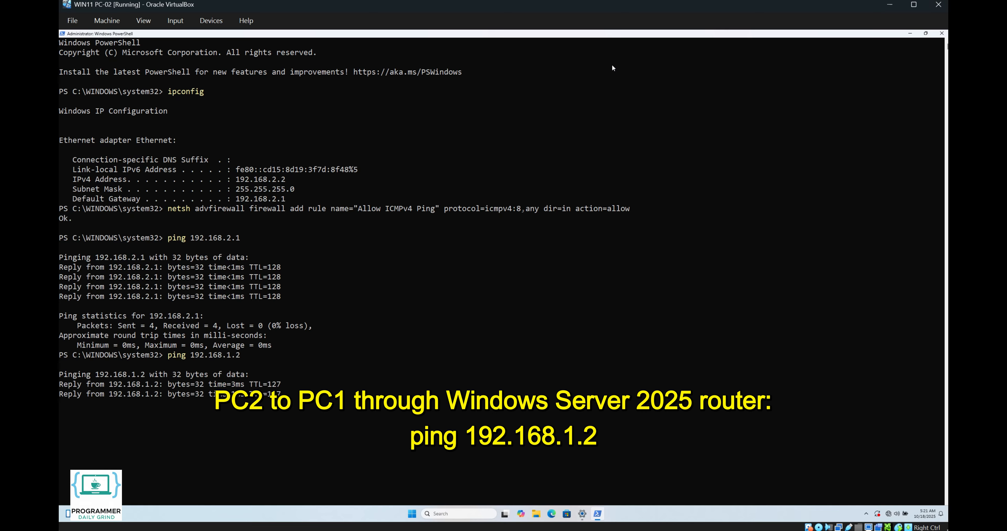